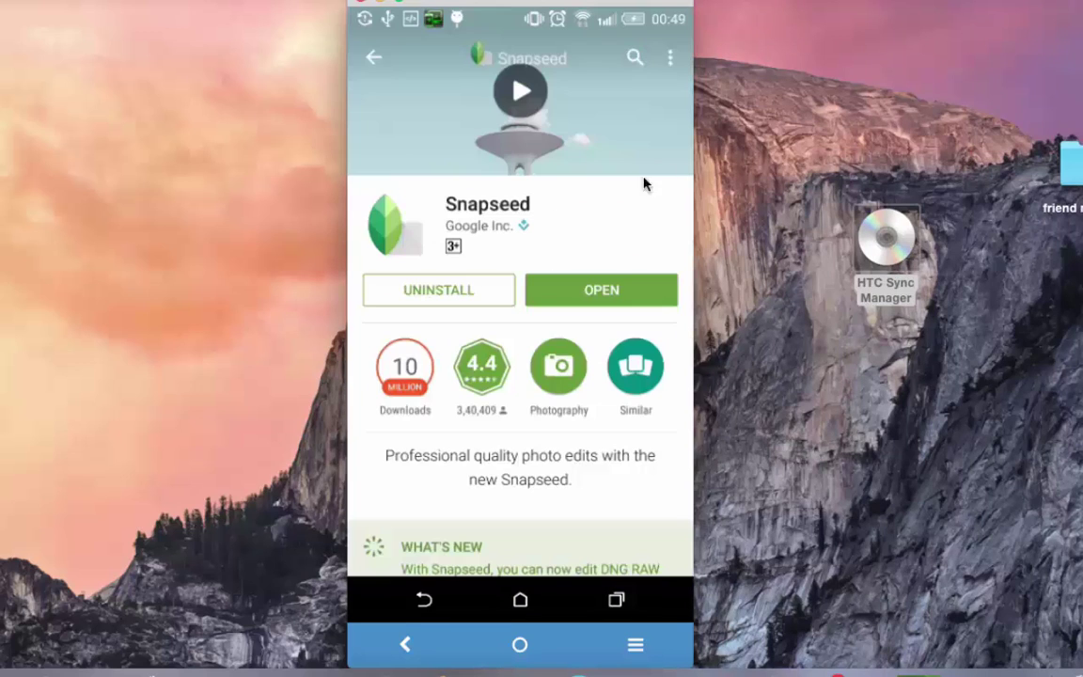
Step: Open the palm-tree sunset photo from a gallery album in Snapseed and show its tools list
left_click(613, 292)
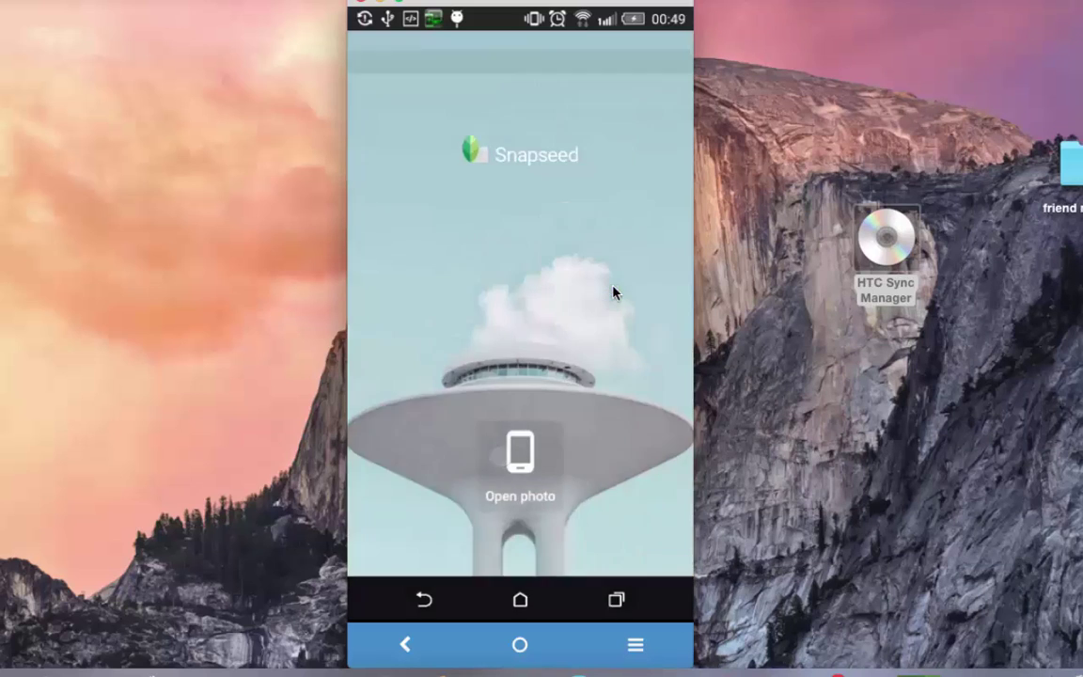
left_click(435, 329)
left_click(435, 324)
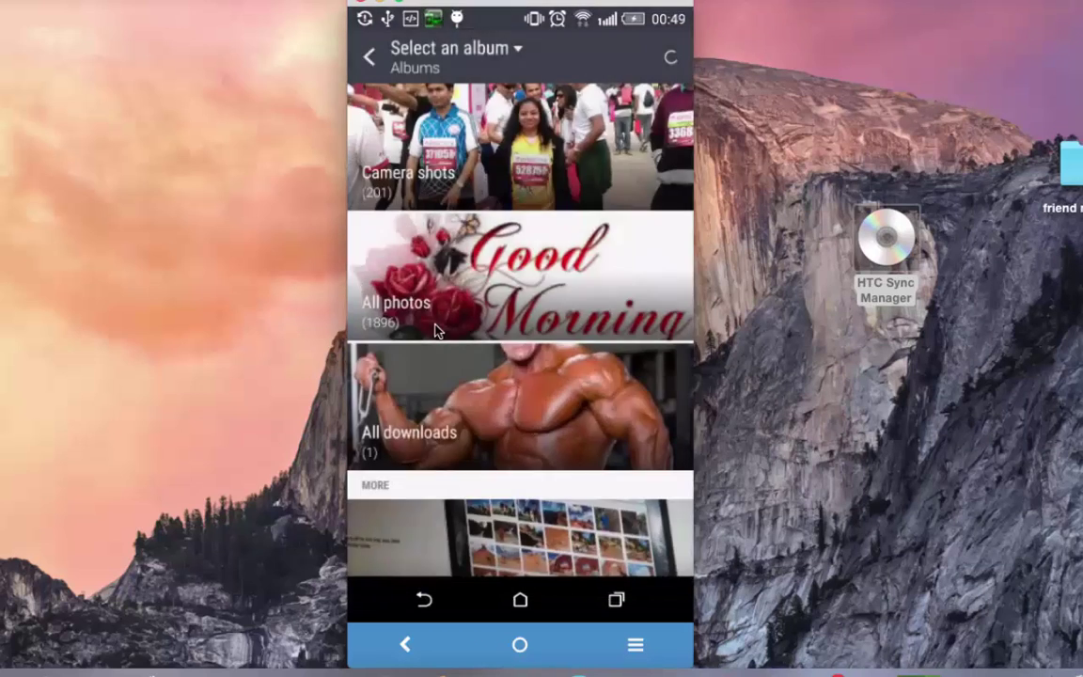
scroll(435, 329, "down", 5)
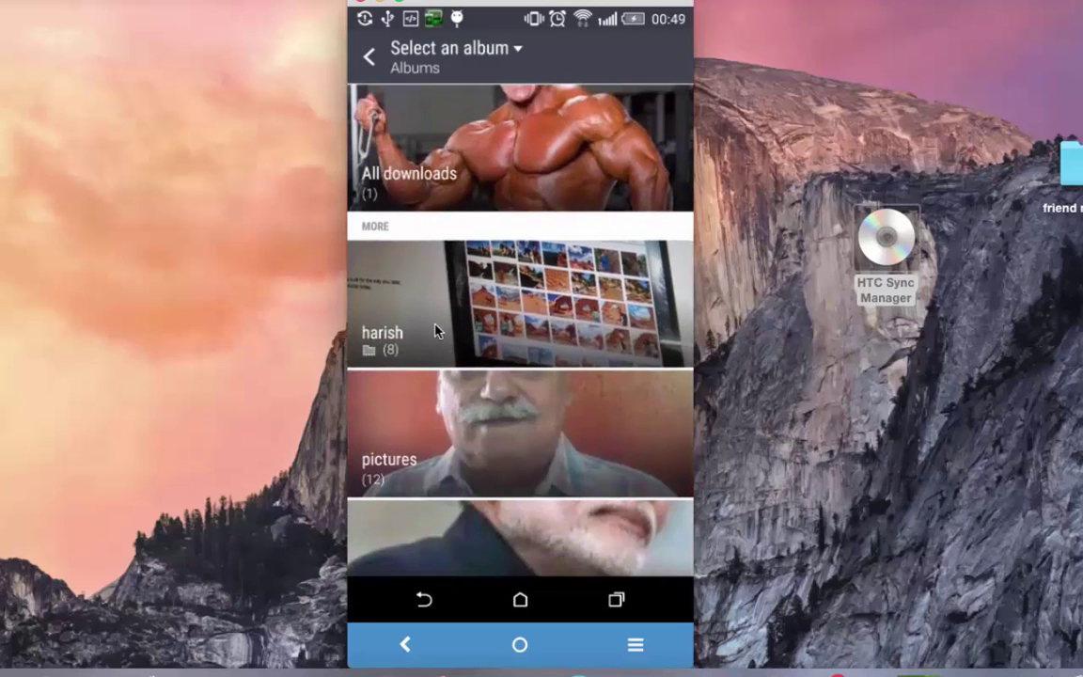
left_click(486, 311)
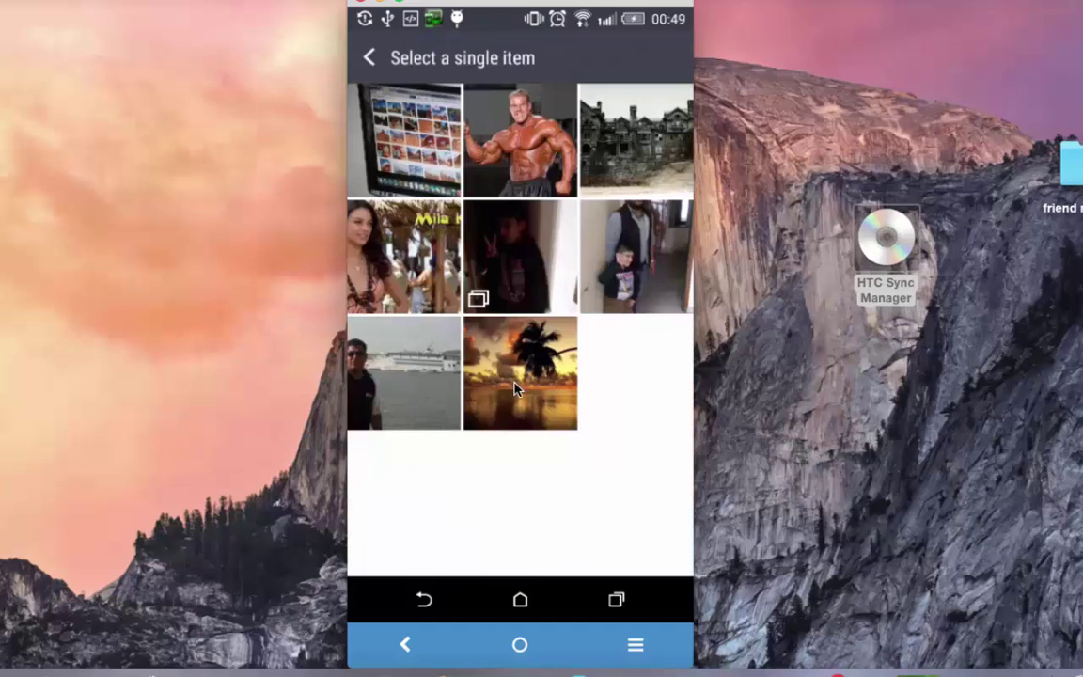
left_click(515, 389)
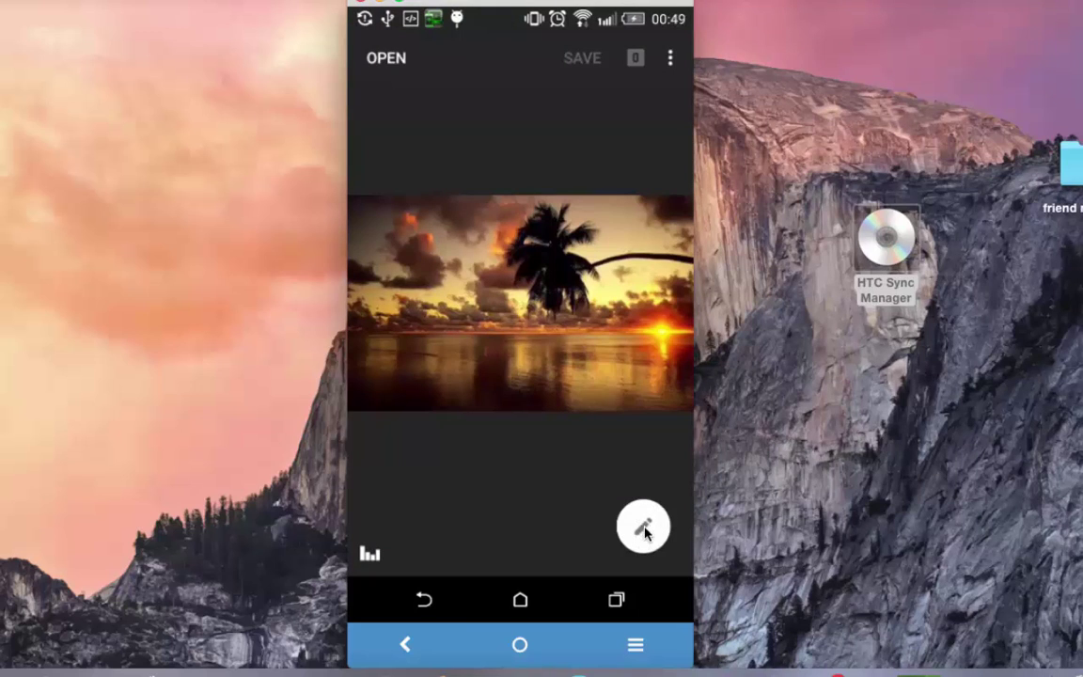
left_click(644, 528)
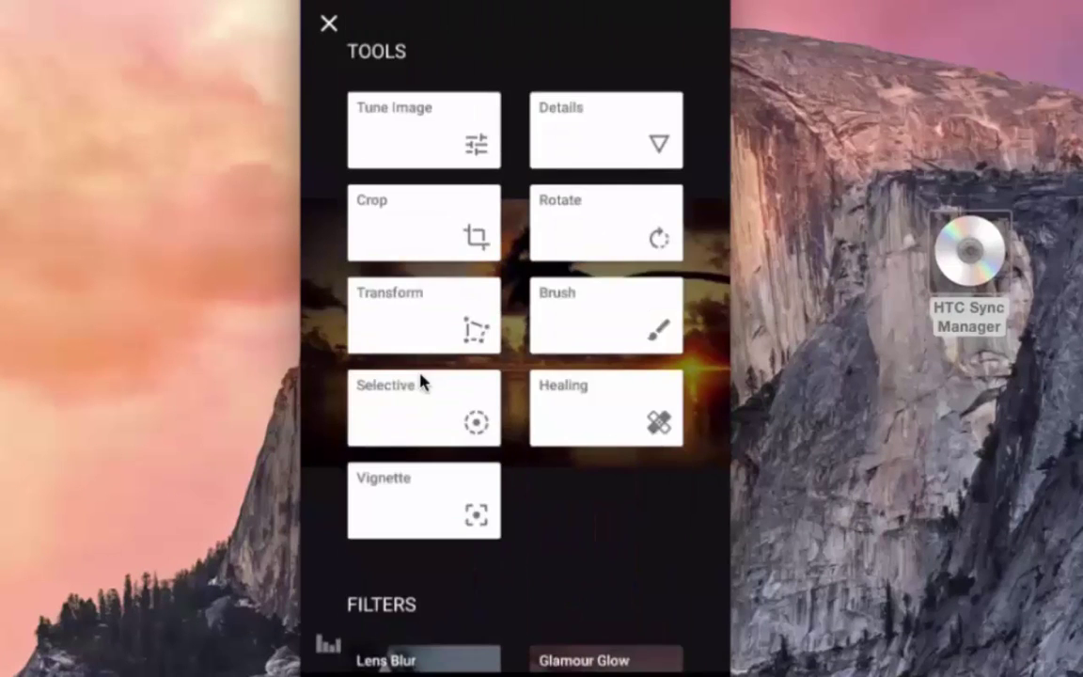
Step: Raise the sunset photo's Brightness to +56 in Tune Image and apply it
left_click(476, 147)
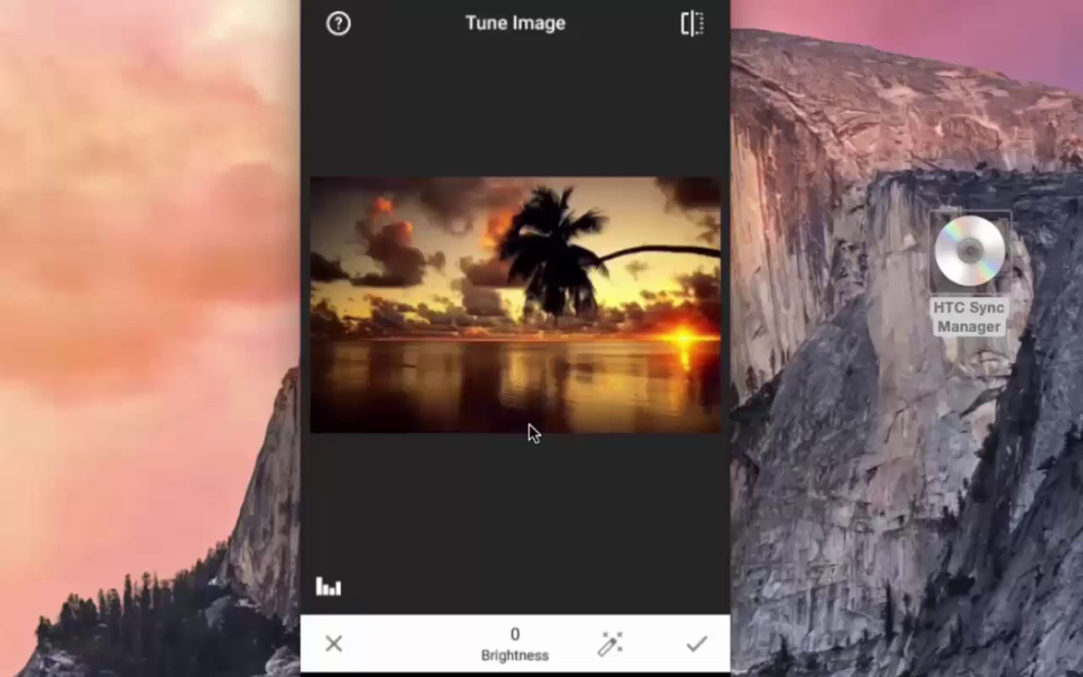
left_click_drag(531, 431, 550, 417)
left_click_drag(616, 400, 657, 370)
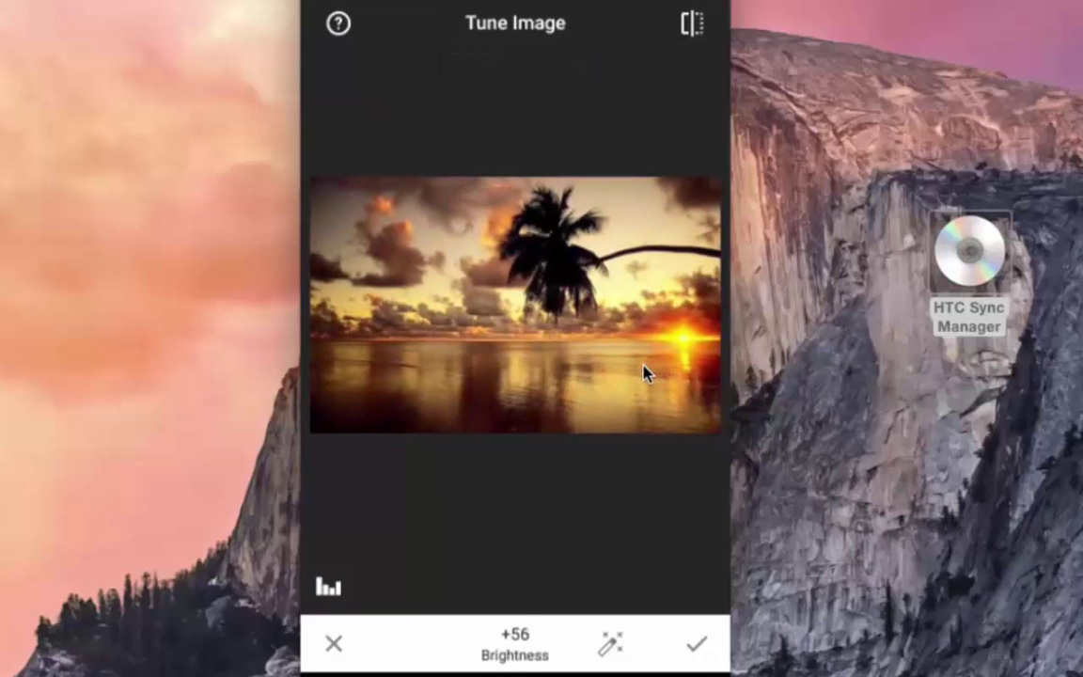
left_click(697, 645)
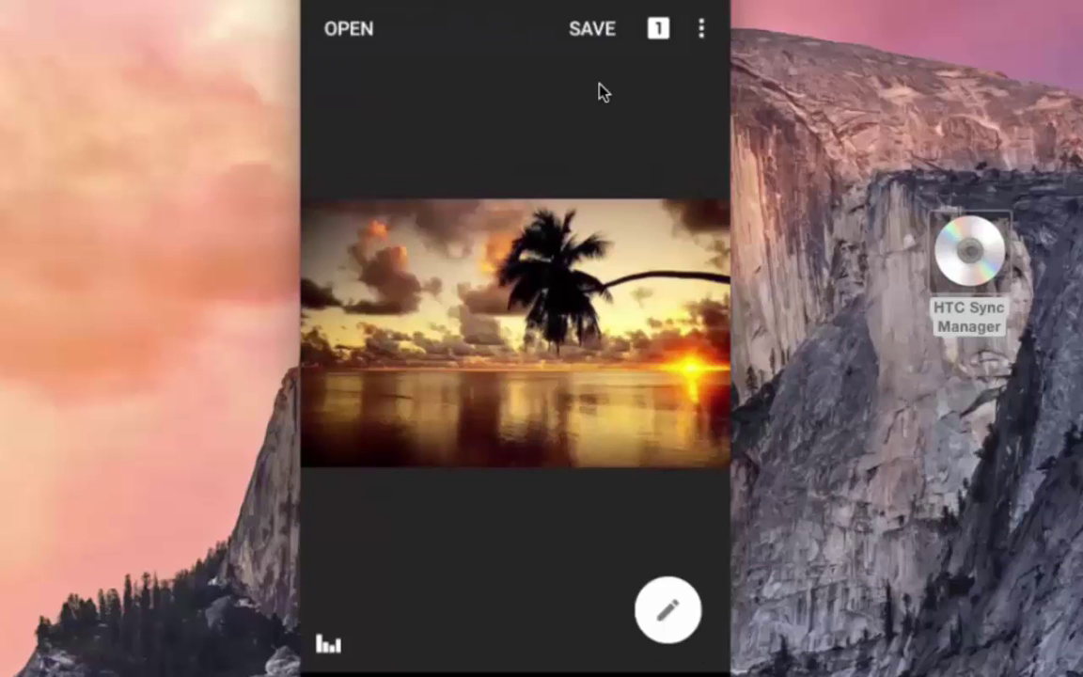
Step: Save the brightened sunset photo, then show the tools list over the forest photo
left_click(590, 30)
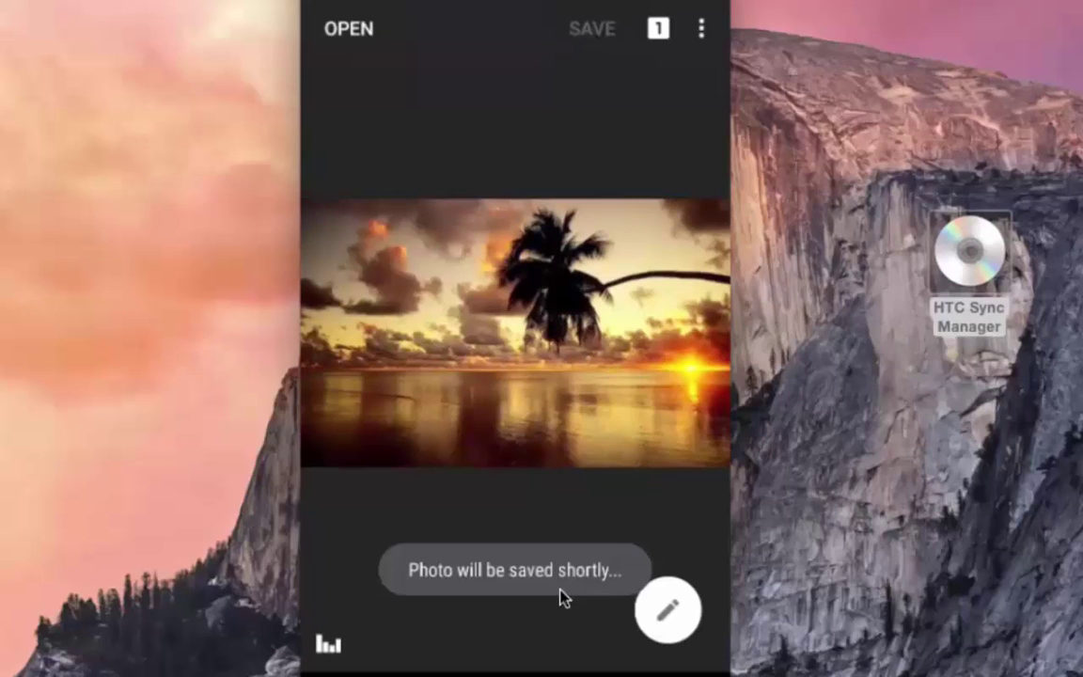
left_click(669, 613)
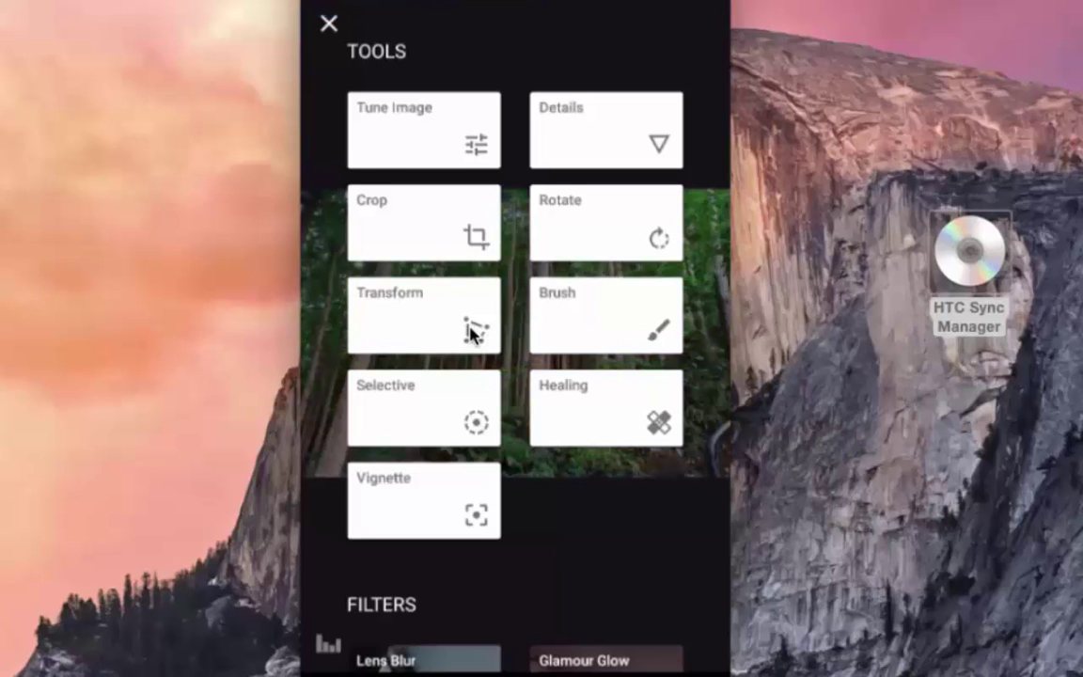
left_click(473, 329)
left_click_drag(544, 325, 551, 268)
left_click_drag(558, 326, 368, 387)
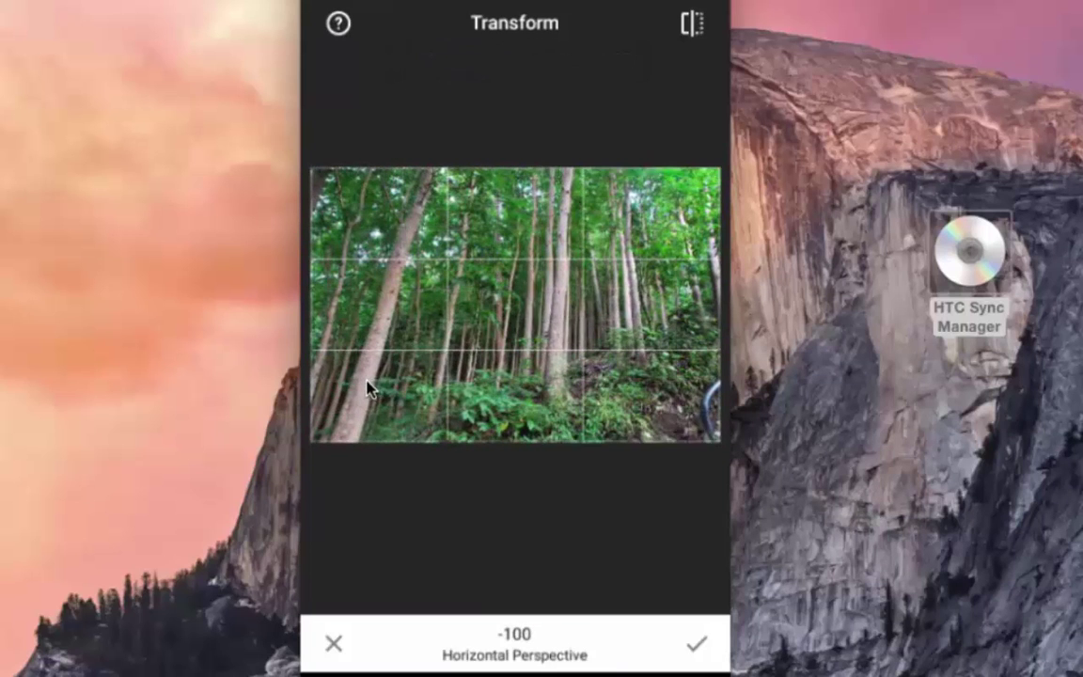
left_click_drag(442, 334, 501, 404)
left_click_drag(600, 363, 695, 350)
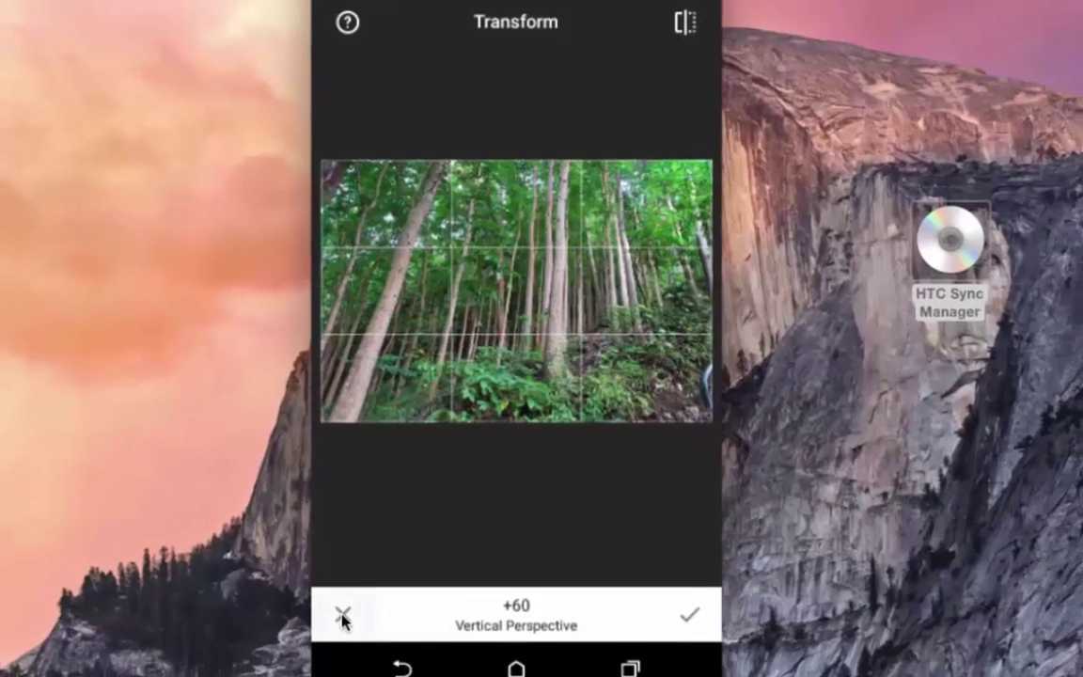
left_click(335, 637)
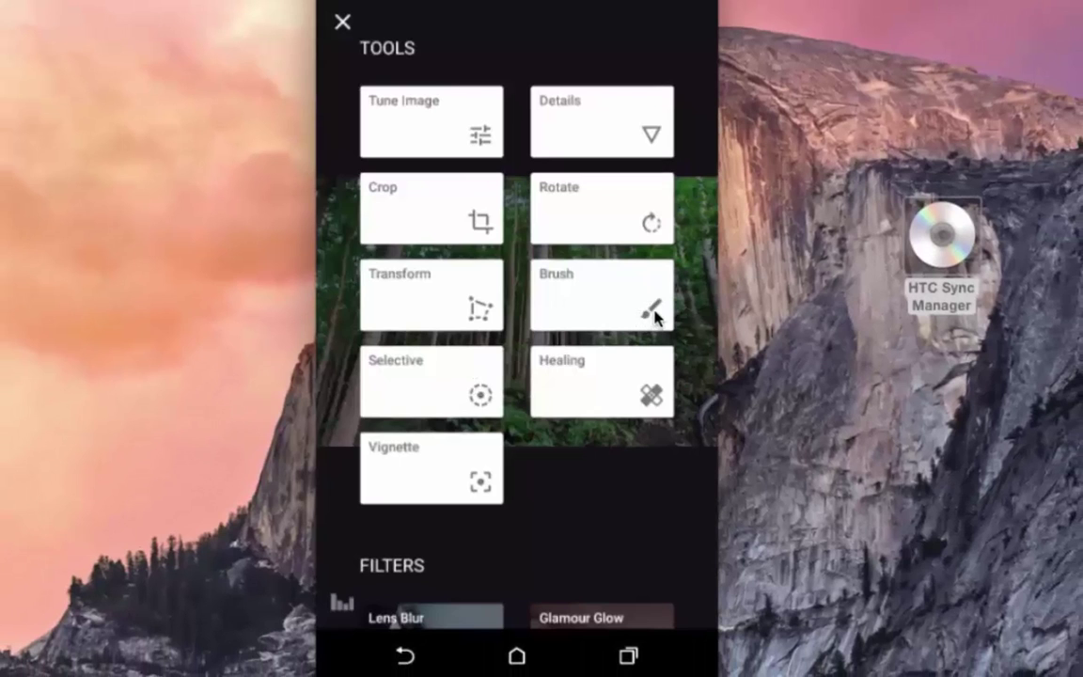
Step: Leave the forest photo and open the bodybuilder photo from the gallery with its tools list
left_click(407, 656)
left_click(404, 656)
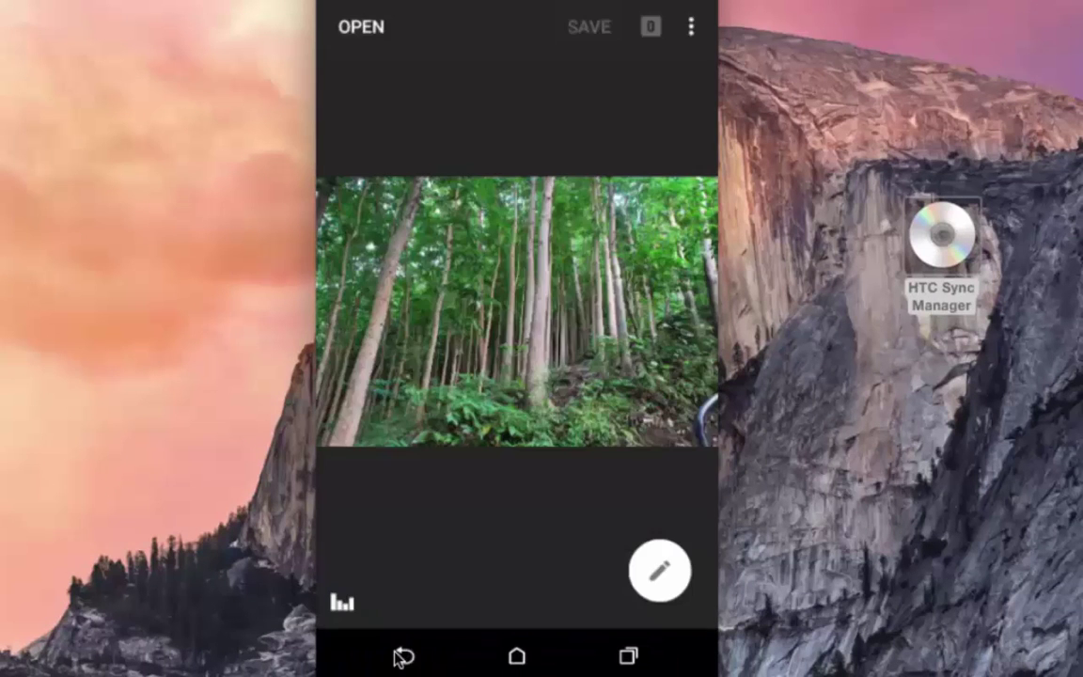
left_click(526, 473)
left_click(431, 350)
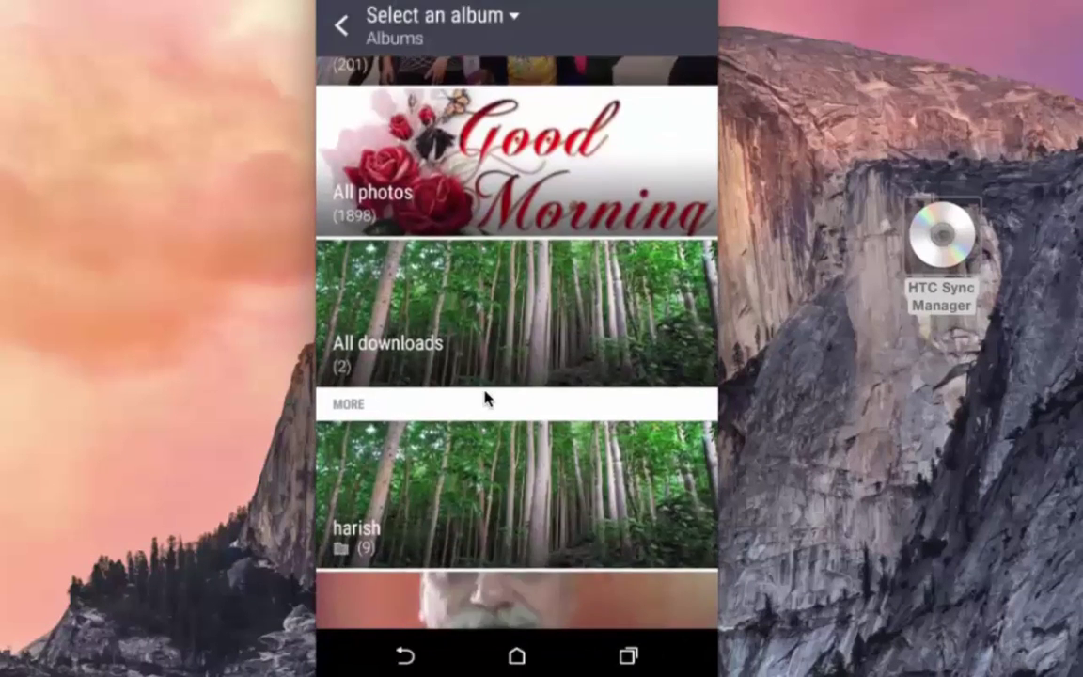
left_click(489, 466)
left_click(655, 106)
left_click(653, 600)
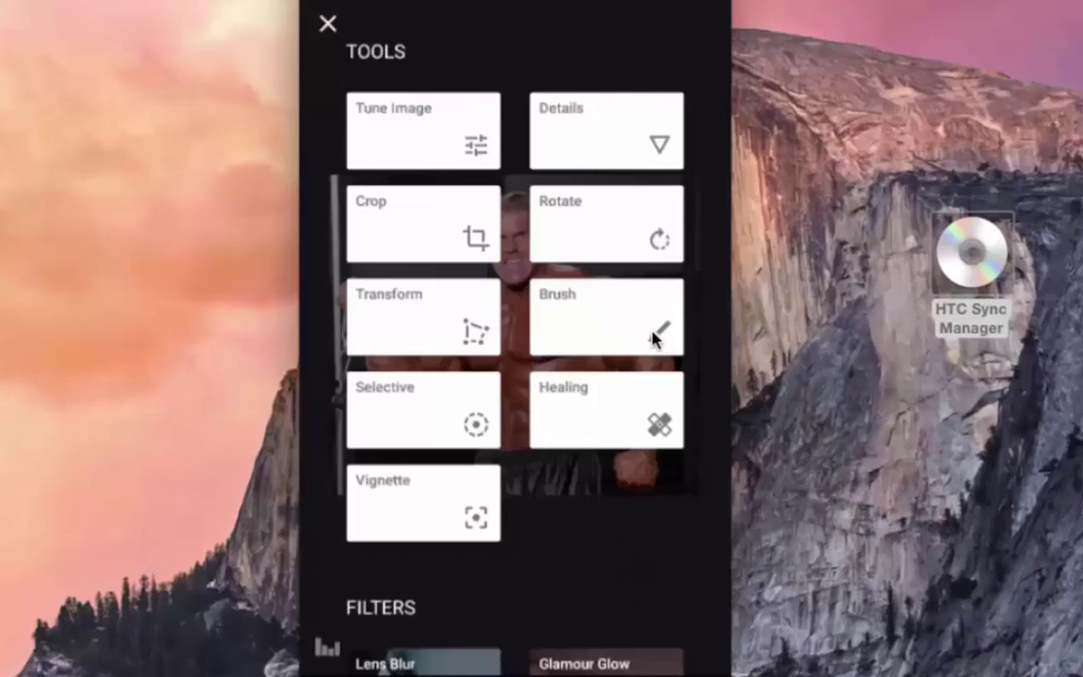
Step: Brighten the bodybuilder's forearm with the Exposure brush, then discard the brush edit
left_click(655, 337)
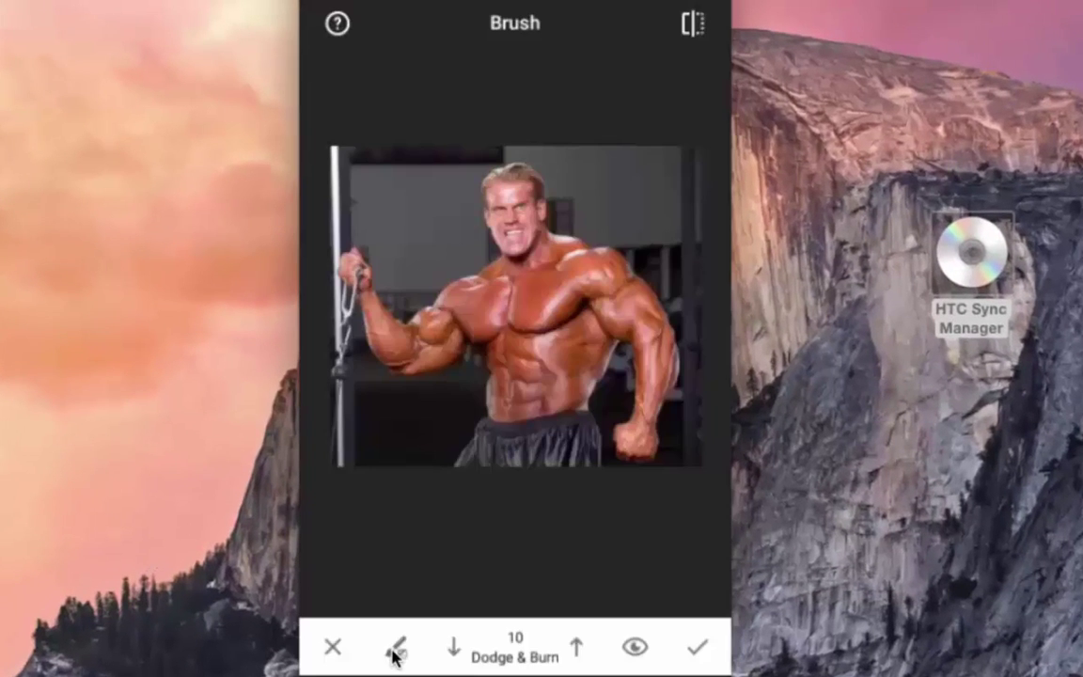
left_click(396, 649)
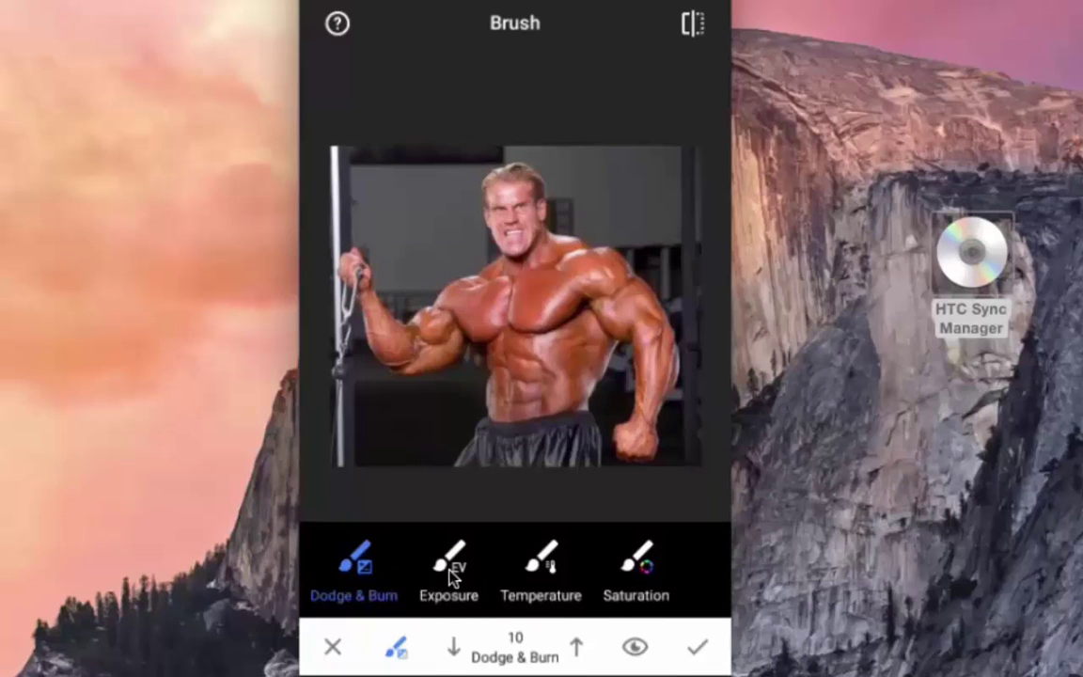
left_click(453, 569)
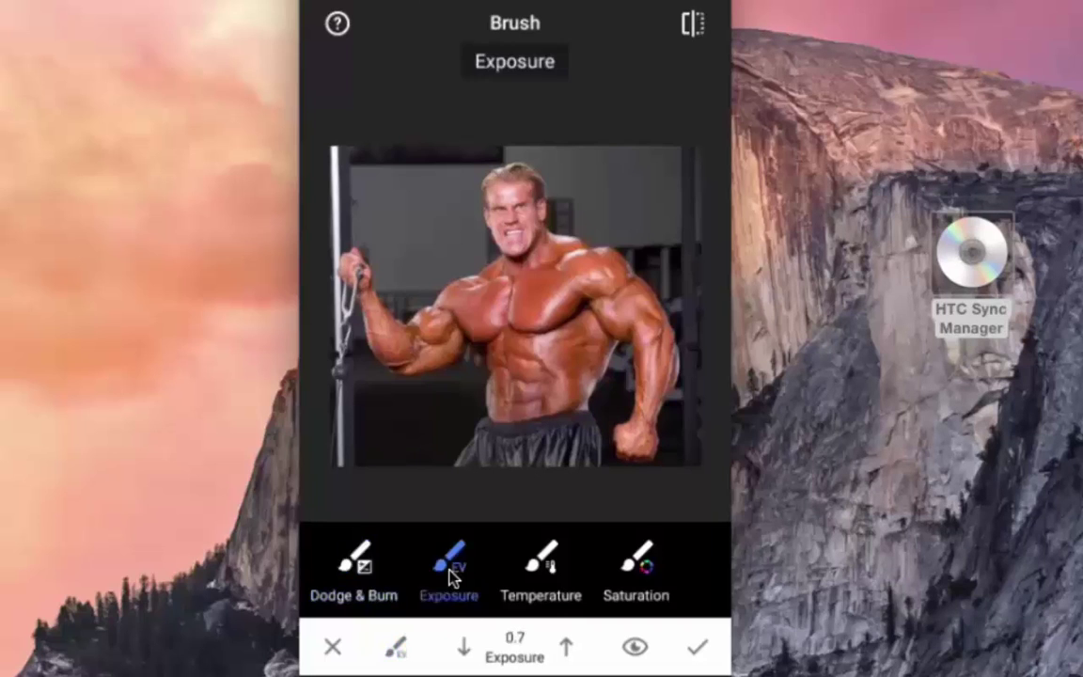
mouse_move(371, 291)
left_mouse_down()
mouse_move(401, 358)
mouse_move(525, 273)
mouse_move(564, 266)
mouse_move(601, 291)
mouse_move(605, 309)
mouse_move(461, 320)
mouse_move(509, 300)
mouse_move(522, 250)
mouse_move(517, 183)
mouse_move(507, 217)
mouse_move(519, 259)
mouse_move(472, 315)
mouse_move(495, 274)
mouse_move(475, 296)
mouse_move(524, 299)
mouse_move(537, 279)
mouse_move(551, 307)
mouse_move(490, 313)
mouse_move(585, 309)
mouse_move(652, 386)
mouse_move(637, 454)
mouse_move(574, 399)
mouse_move(617, 324)
left_mouse_up()
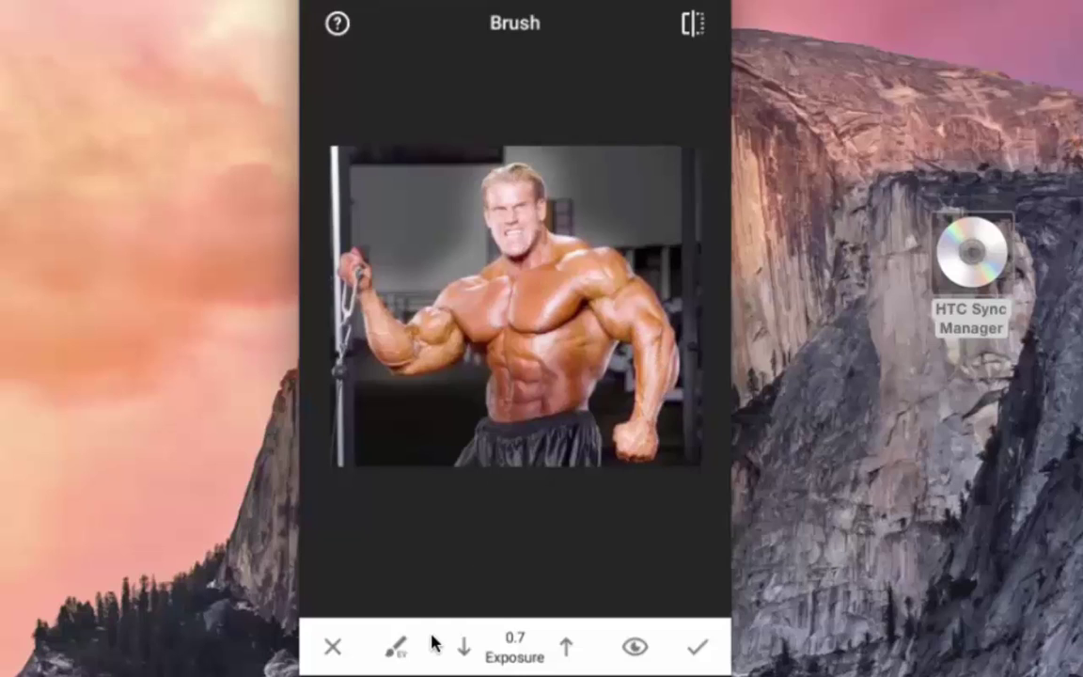
left_click(334, 649)
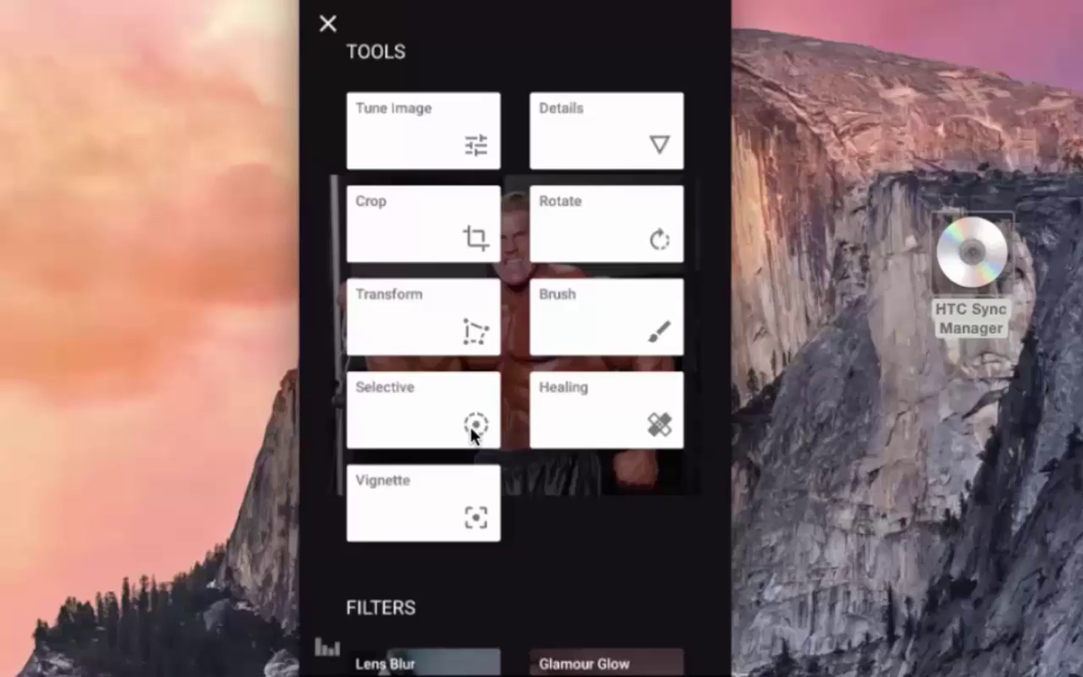
left_click(473, 432)
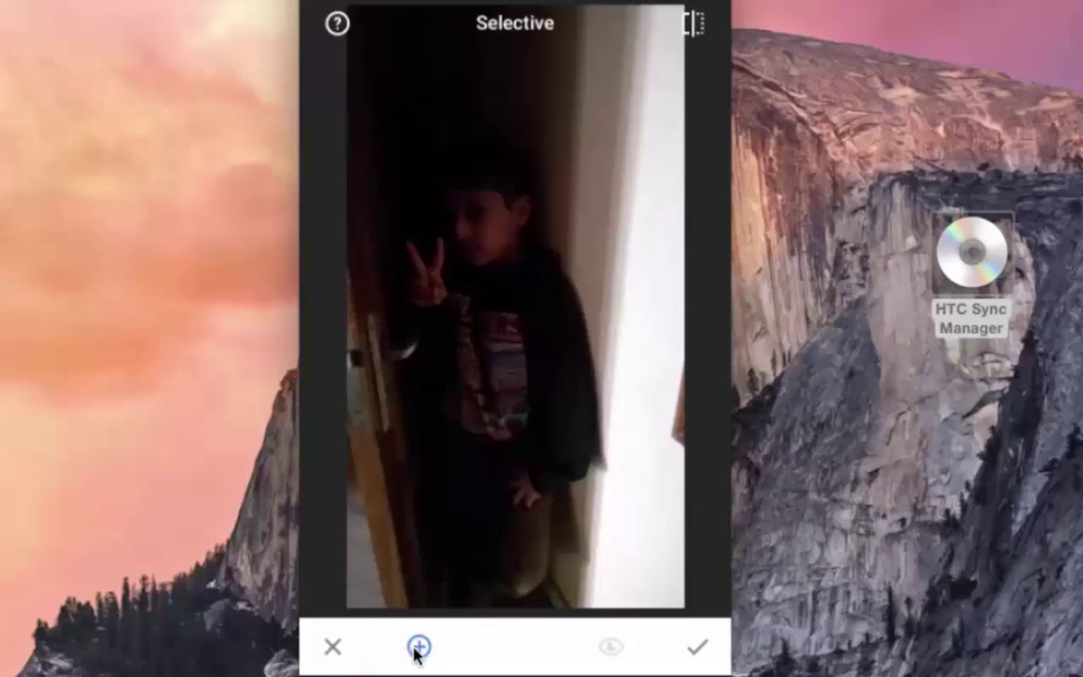
left_click(418, 647)
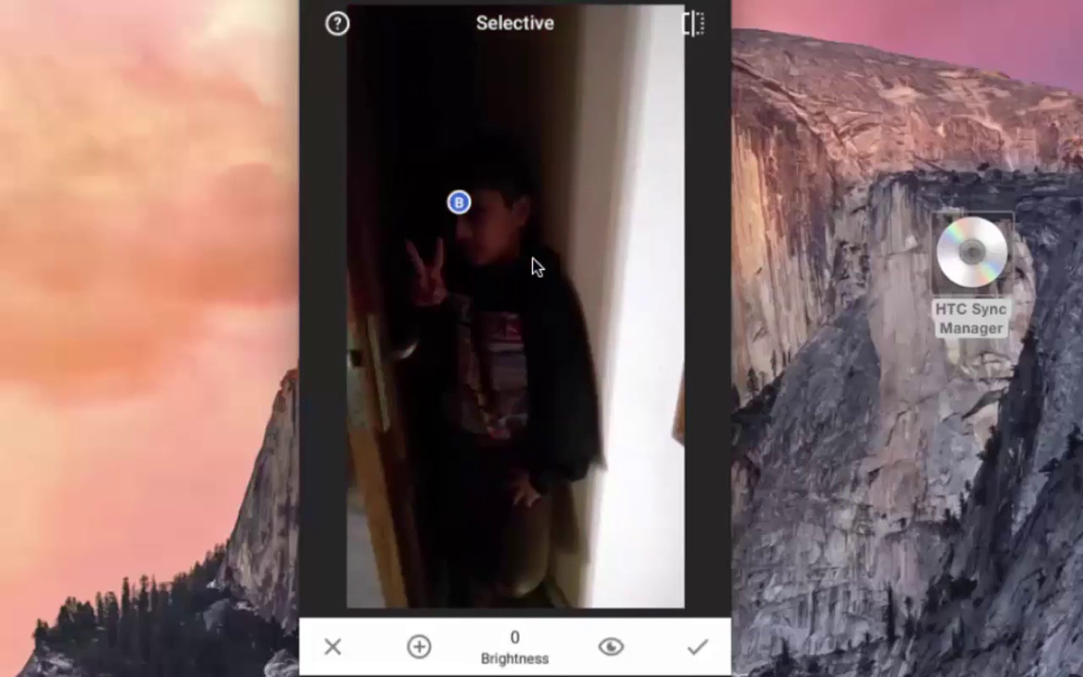
left_click_drag(532, 266, 664, 345)
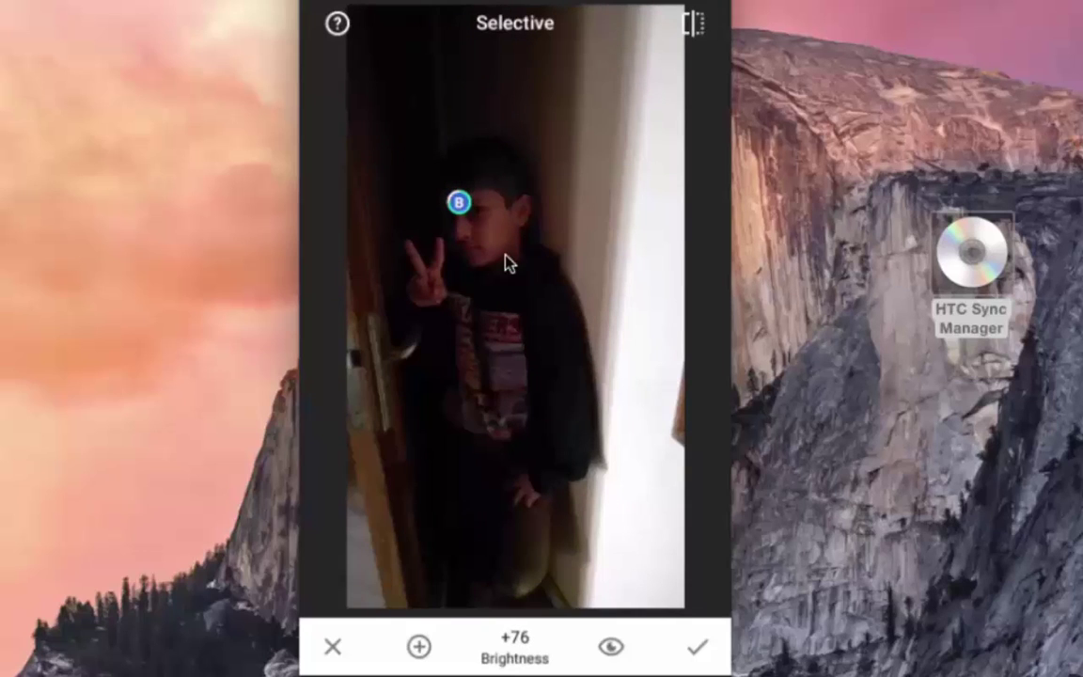
left_click_drag(508, 262, 508, 220)
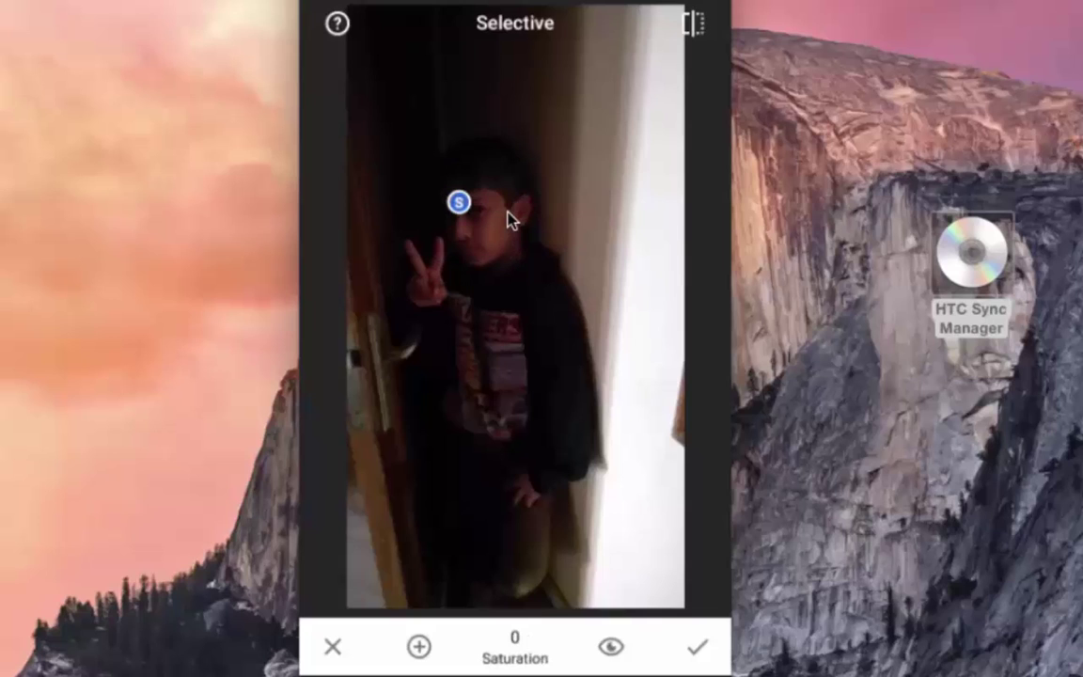
left_click_drag(435, 358, 614, 360)
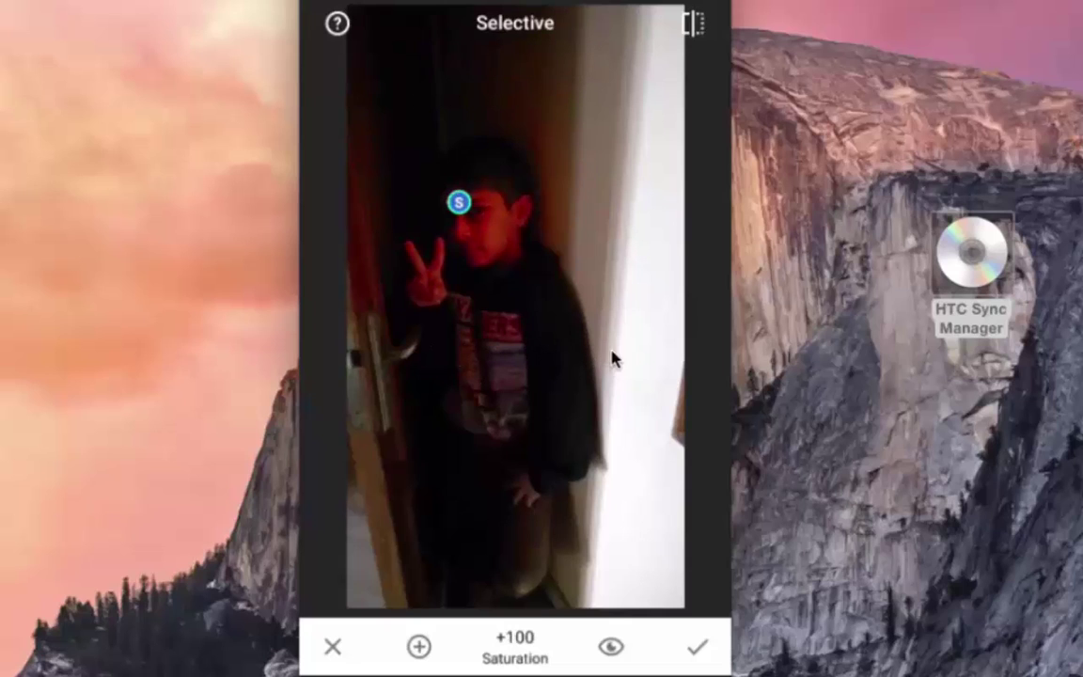
left_click(335, 649)
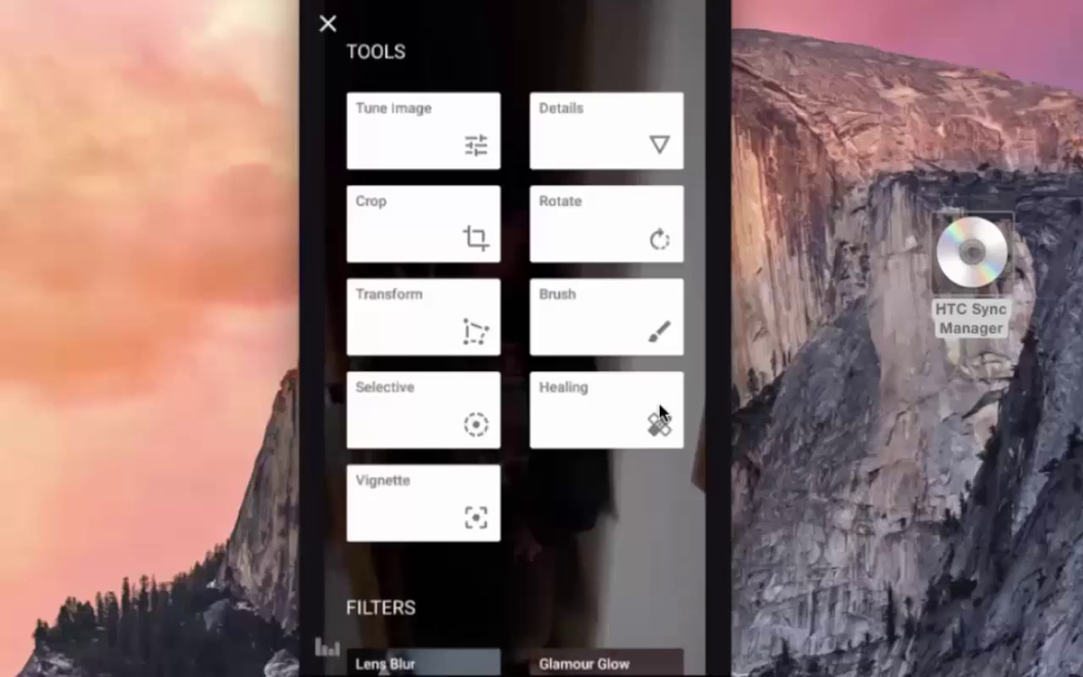
right_click(391, 599)
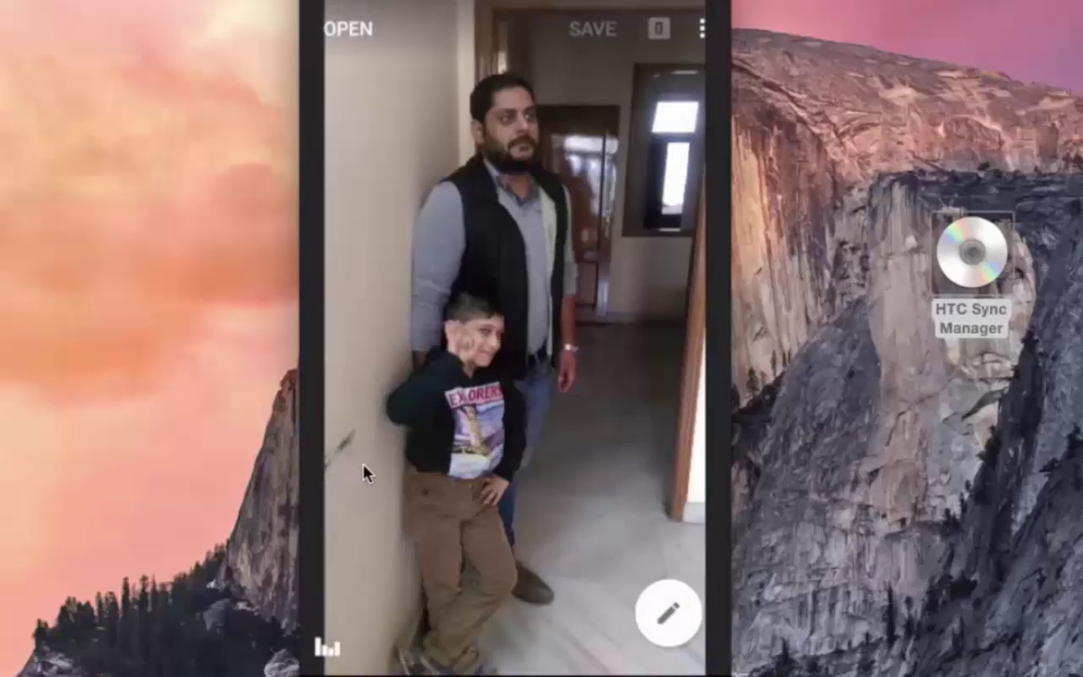
left_click(668, 613)
left_click(662, 434)
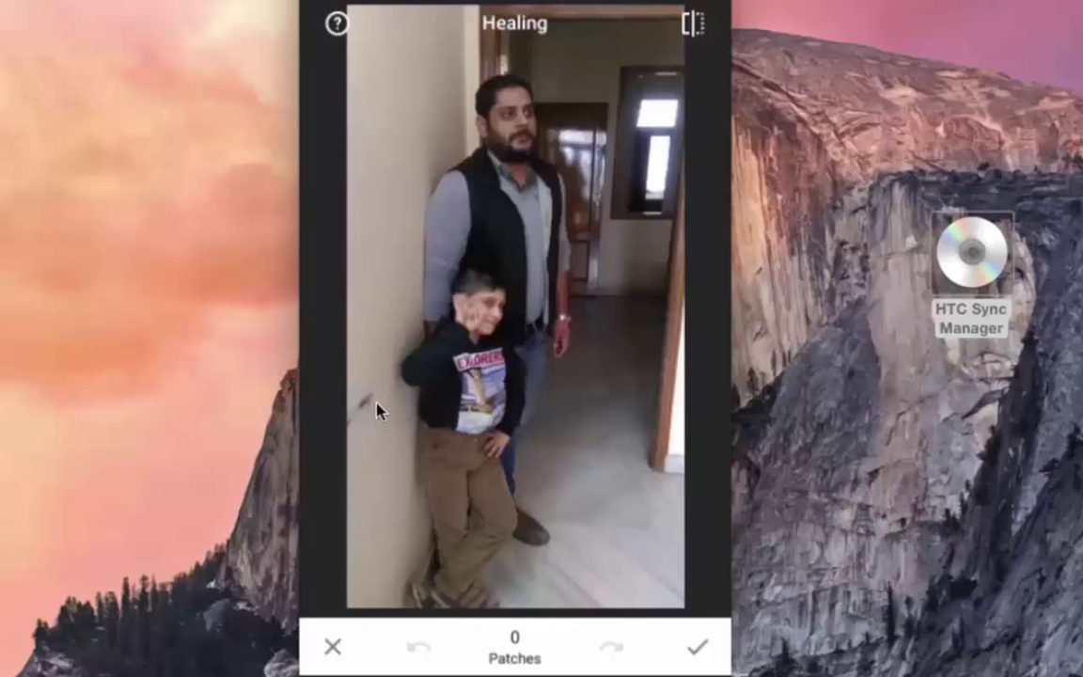
scroll(376, 410, "up", 3)
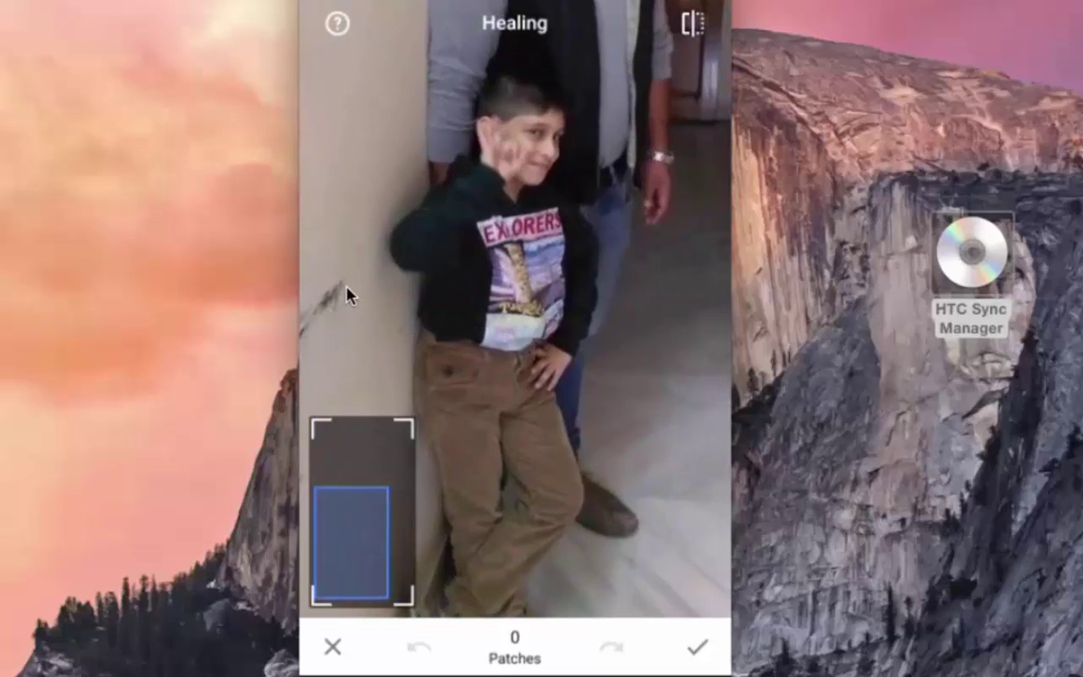
left_click_drag(346, 294, 310, 335)
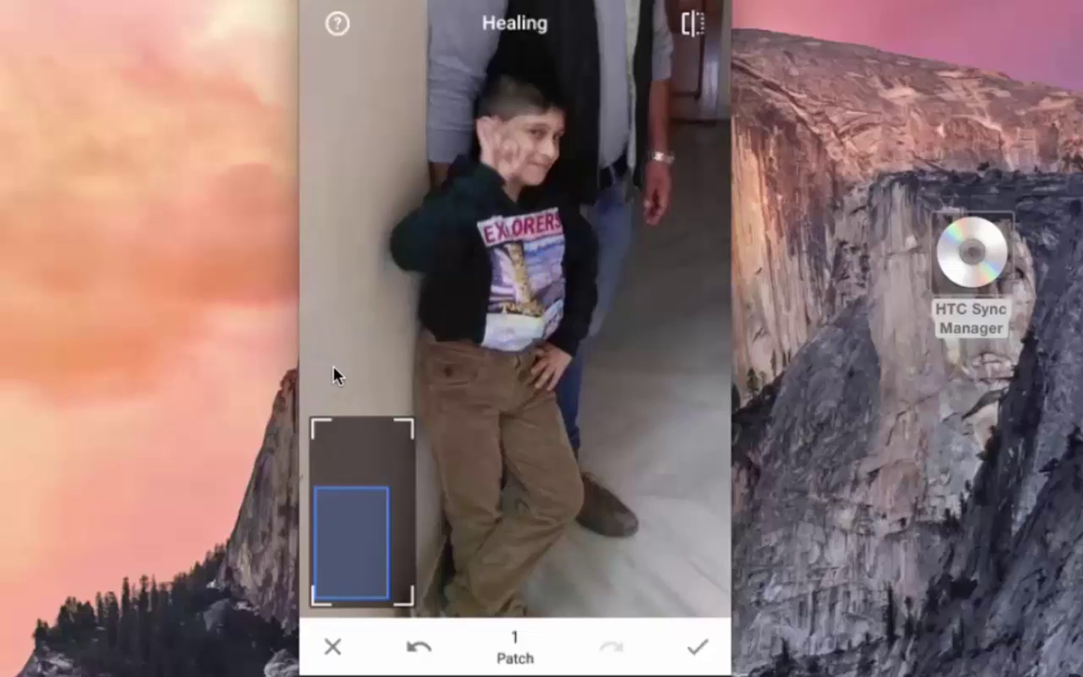
left_click(331, 646)
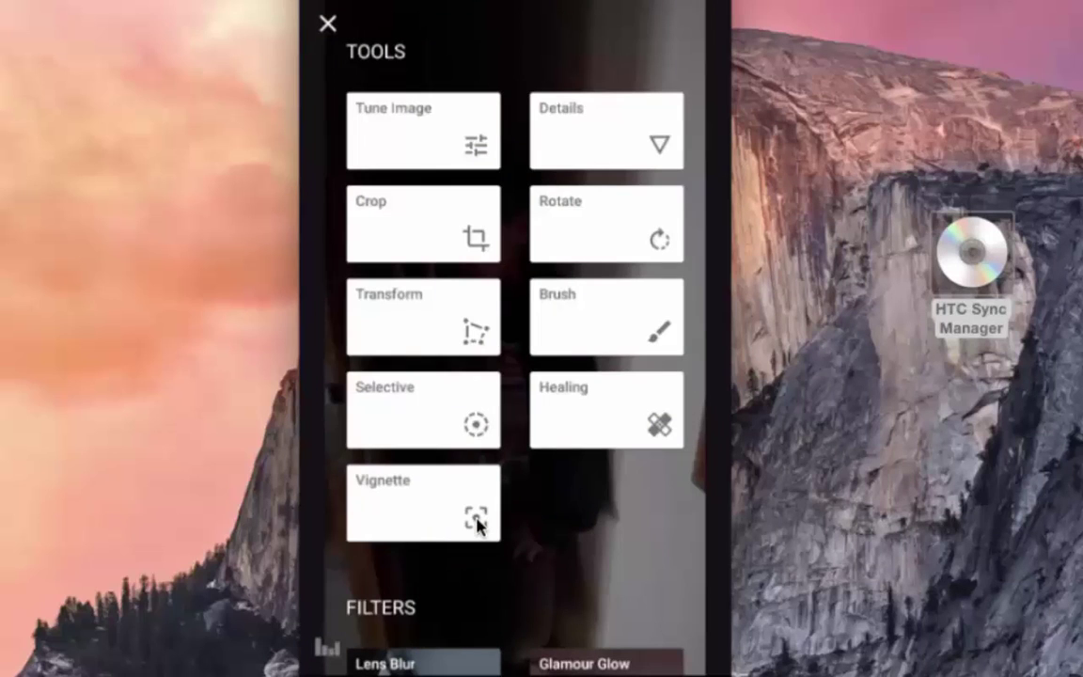
Step: Browse the Vignette adjustments and raise the Outer Brightness to +20
left_click(476, 523)
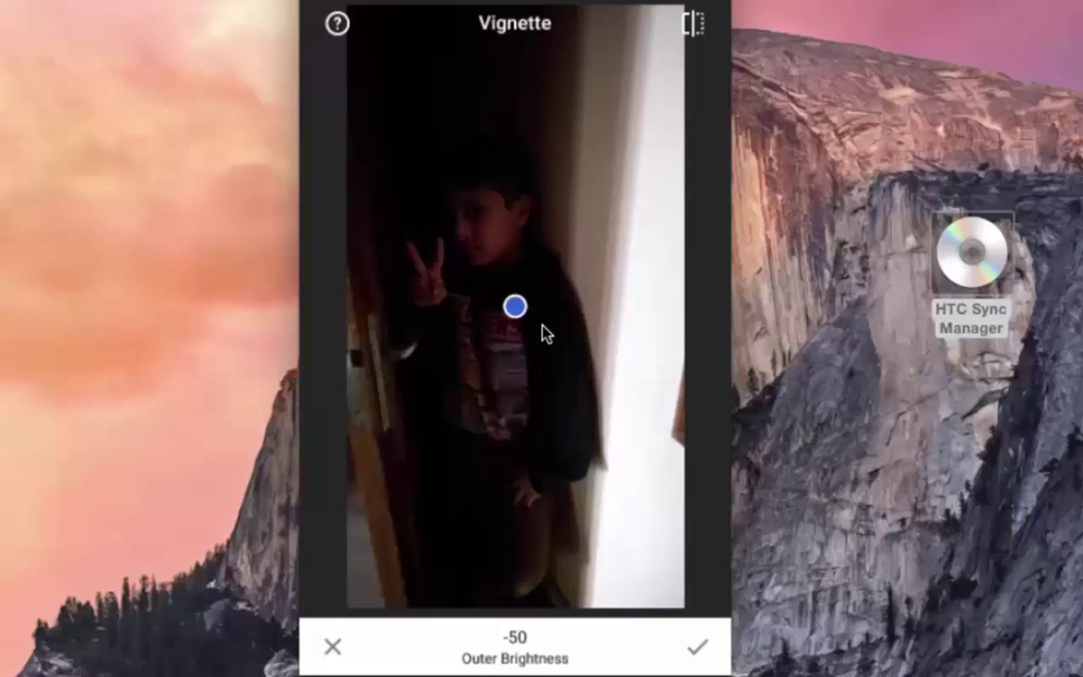
scroll(543, 333, "down", 10)
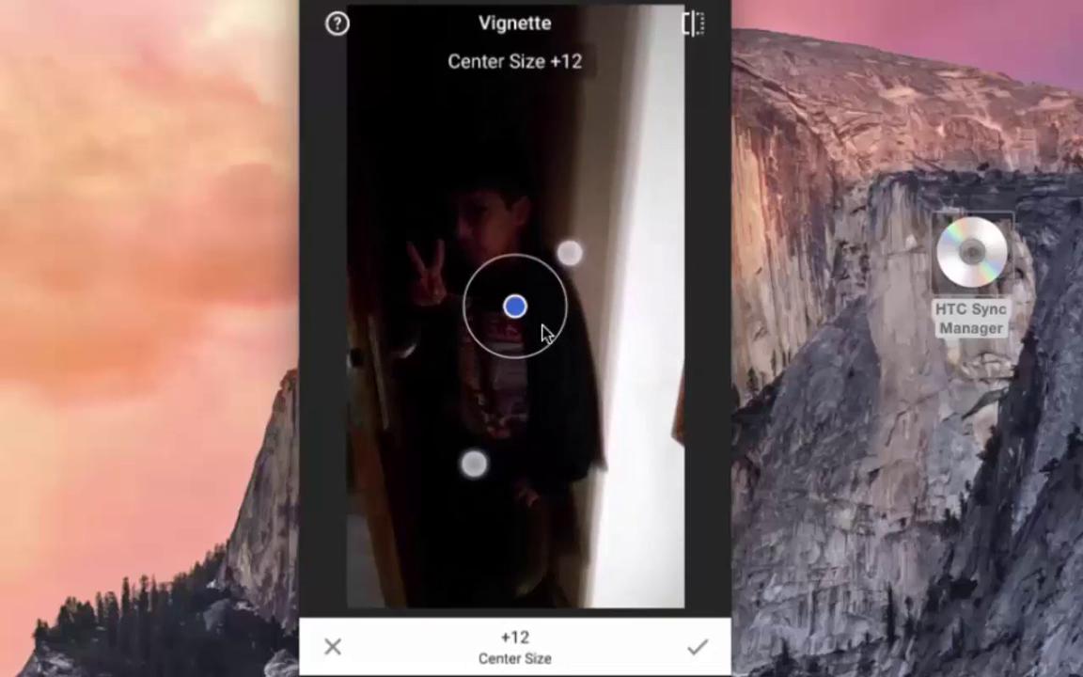
scroll(543, 333, "up", 10)
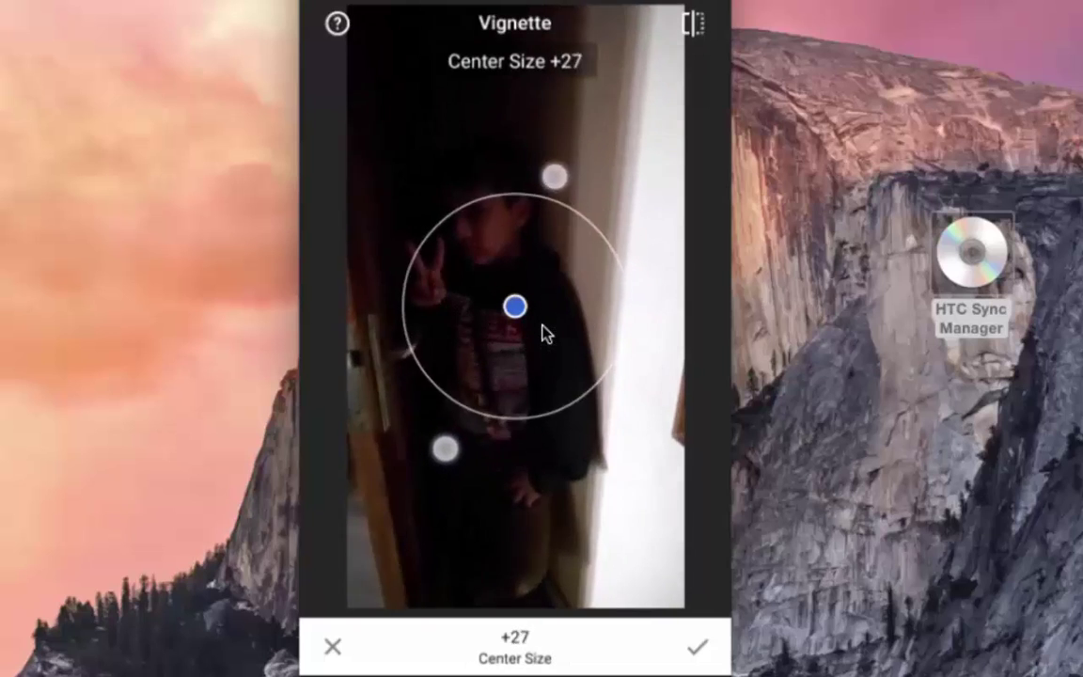
scroll(544, 333, "down", 3)
scroll(543, 333, "down", 7)
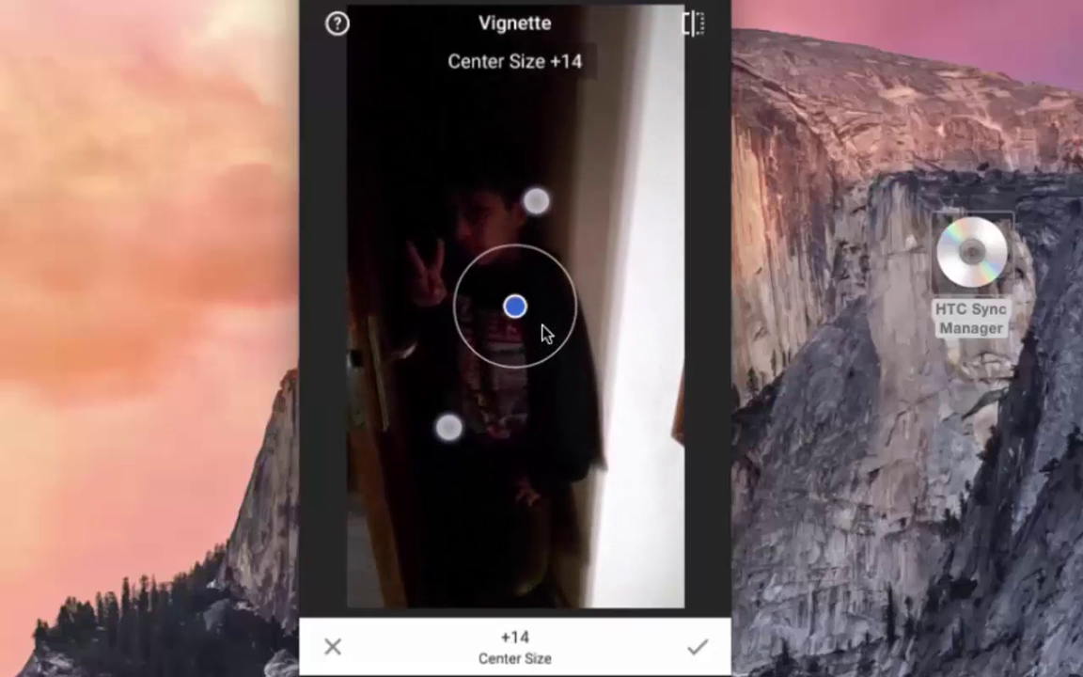
scroll(544, 333, "up", 1)
scroll(544, 333, "up", 2)
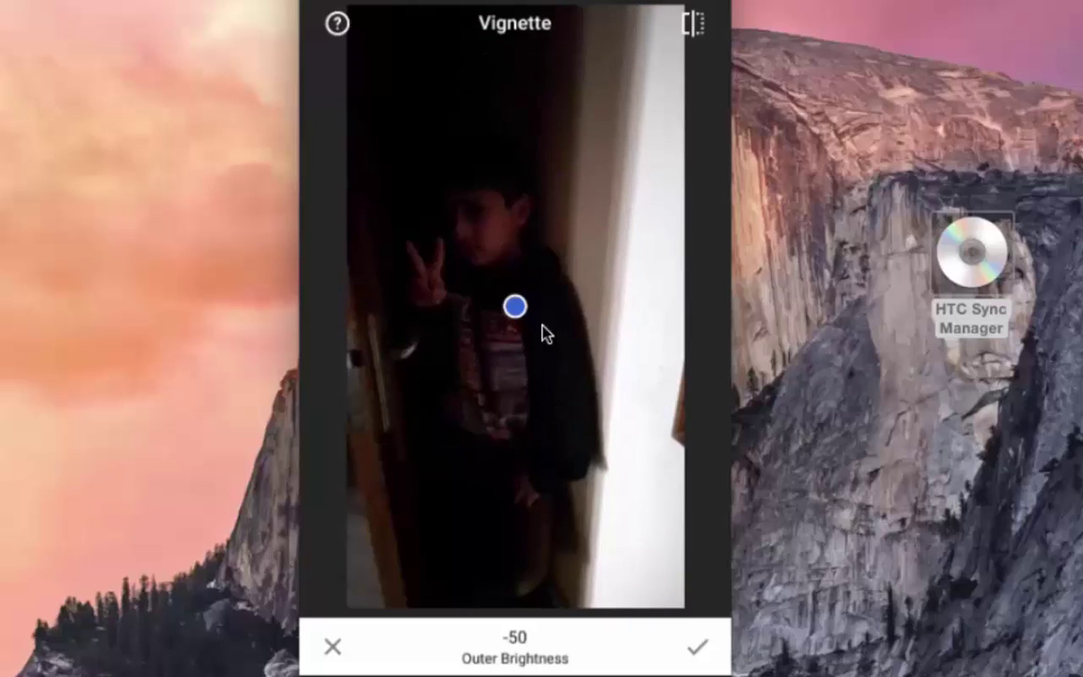
left_click_drag(543, 368, 544, 414)
left_click_drag(422, 414, 593, 407)
Step: Move the vignette centre onto the boy's face and adjust Inner Brightness, then discard and scroll to Filters
left_click_drag(473, 461, 461, 394)
left_click_drag(513, 316, 509, 229)
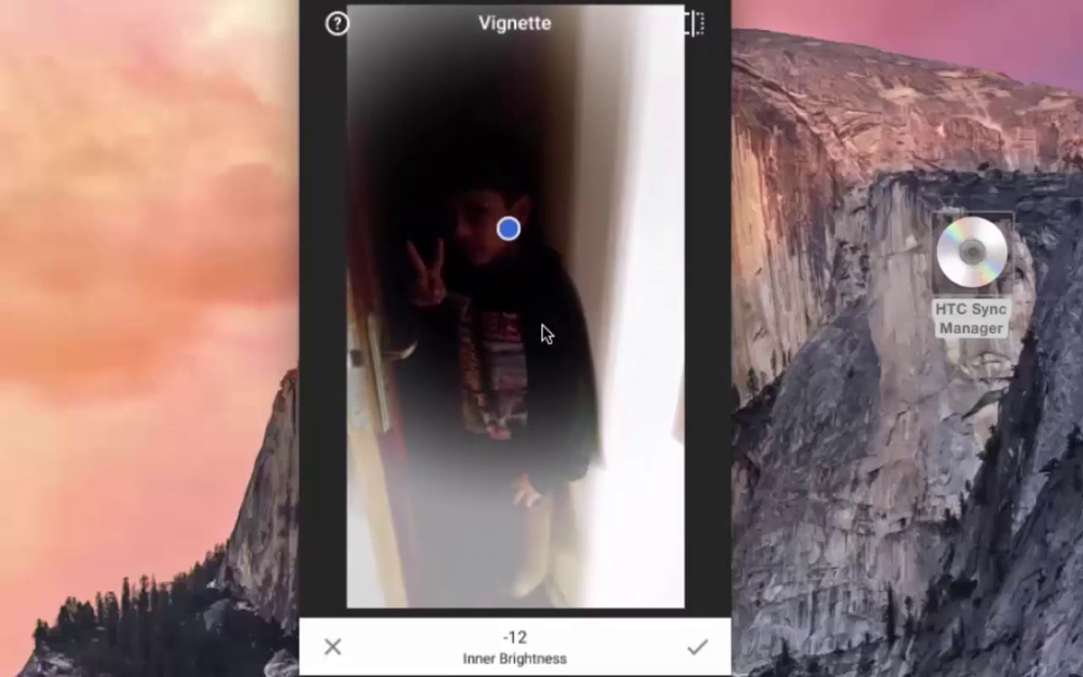
left_click_drag(537, 395, 540, 352)
left_click_drag(441, 355, 672, 313)
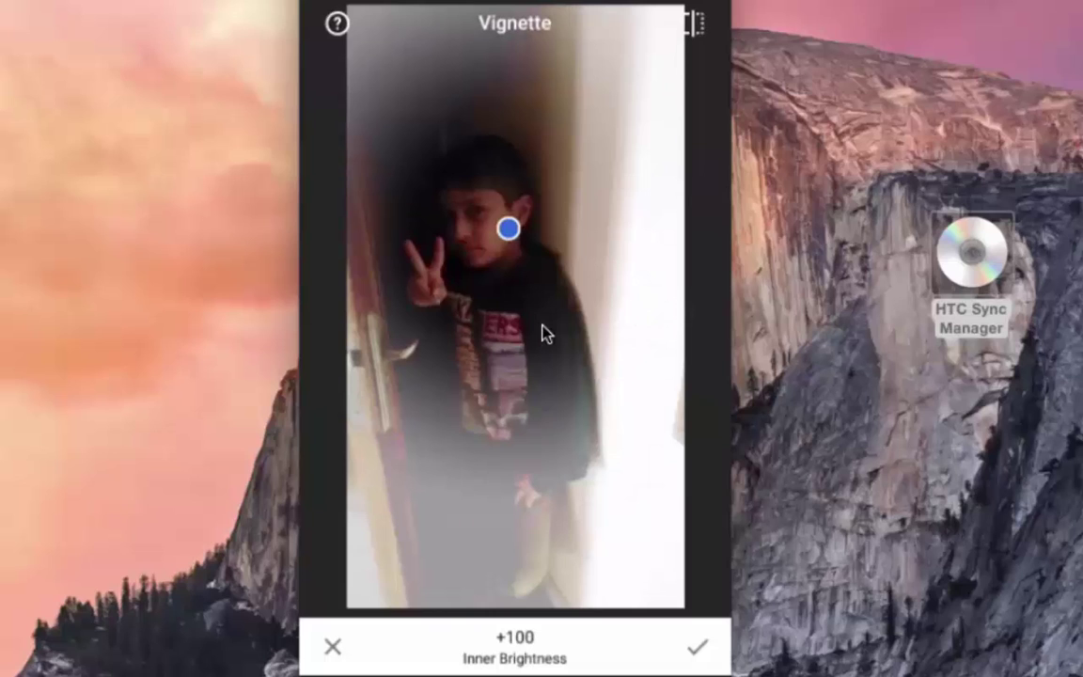
left_click(334, 648)
left_click_drag(585, 563, 631, 346)
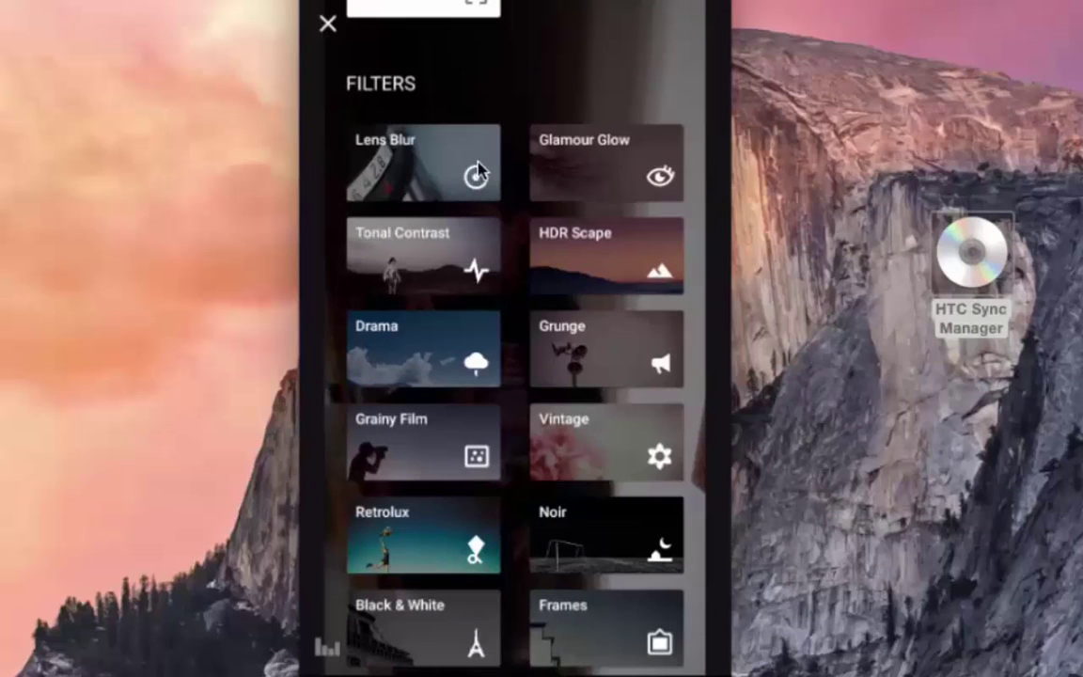
Step: Try a +84 Lens Blur focused on the woman's face, view bokeh shapes, then discard it
left_click(478, 184)
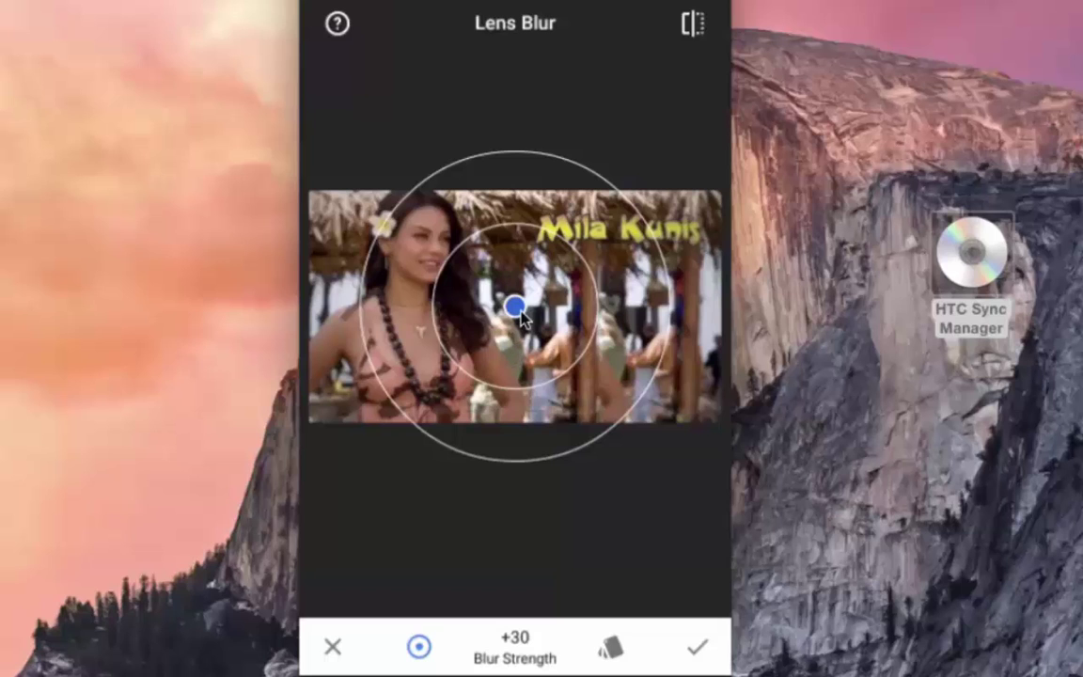
left_click_drag(514, 305, 382, 269)
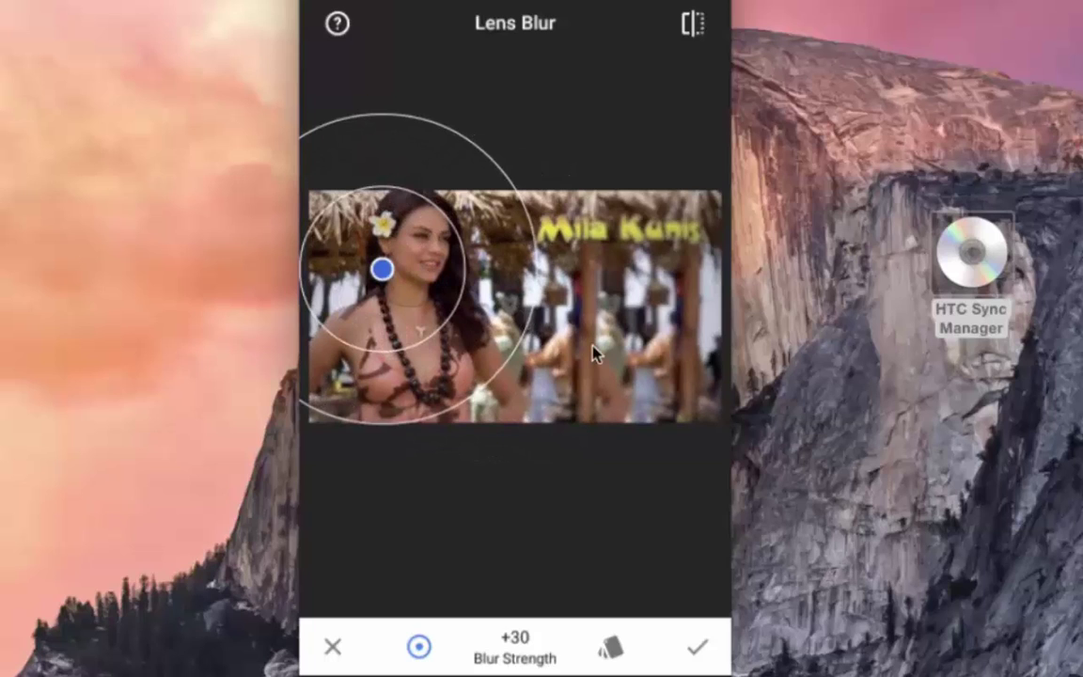
left_click_drag(568, 310, 335, 358)
left_click_drag(423, 363, 639, 367)
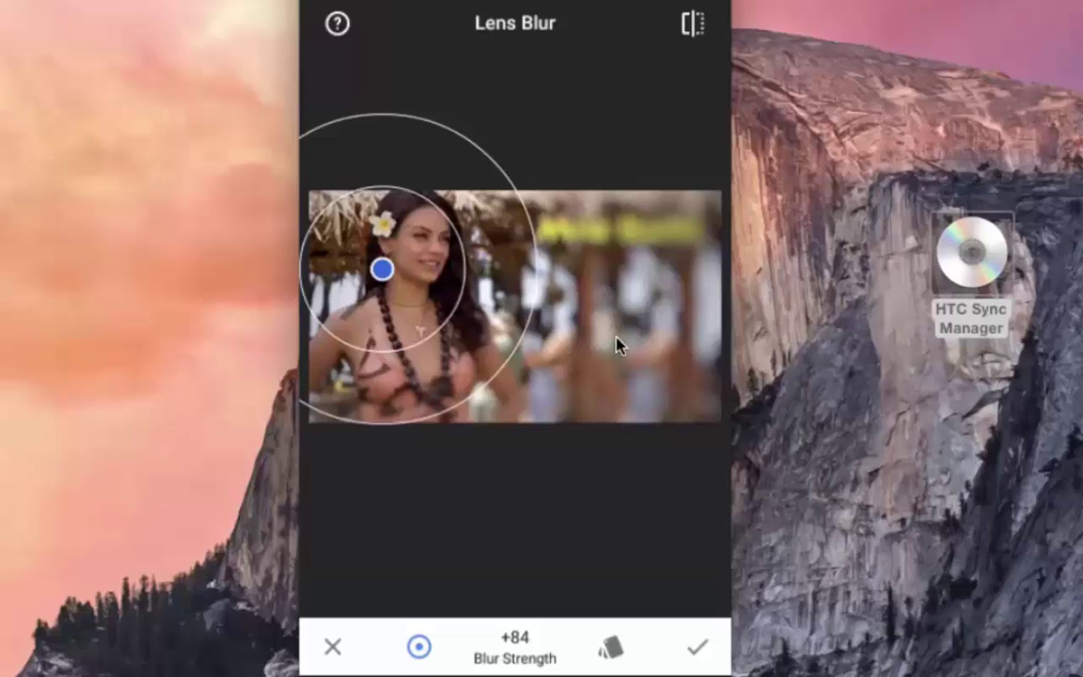
left_click(613, 647)
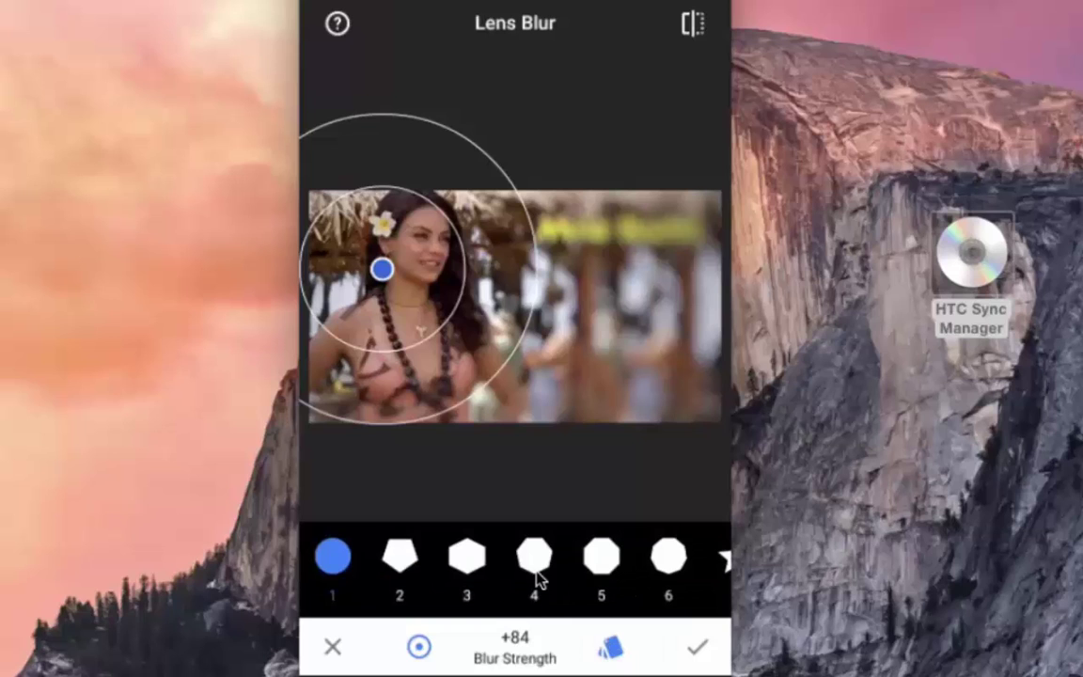
left_click(334, 646)
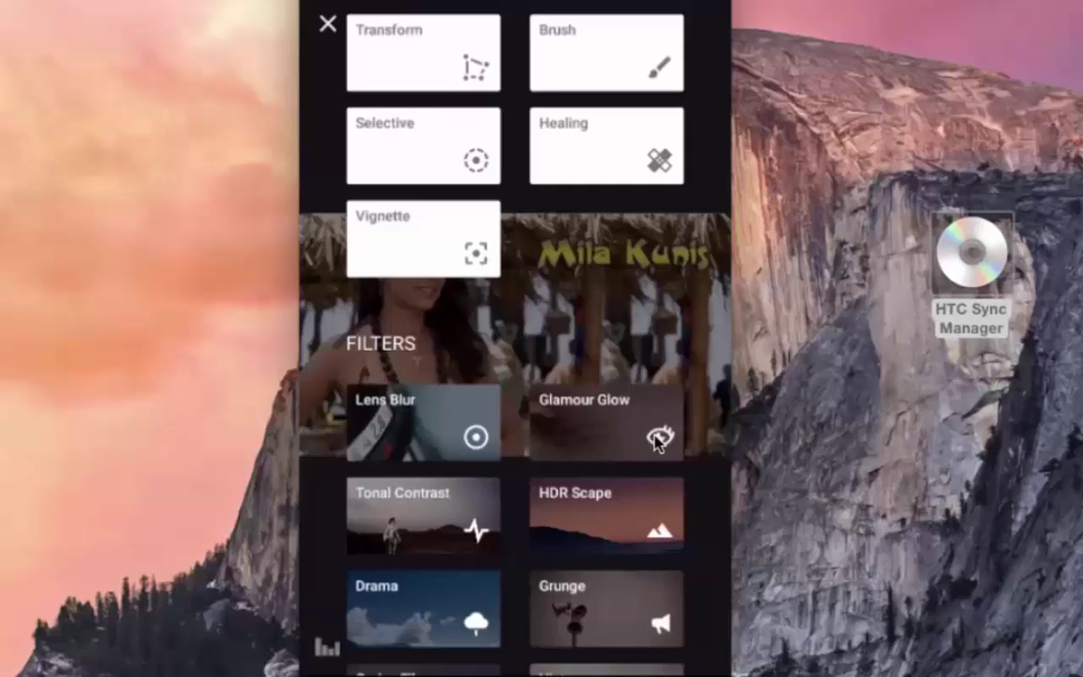
left_click(592, 403)
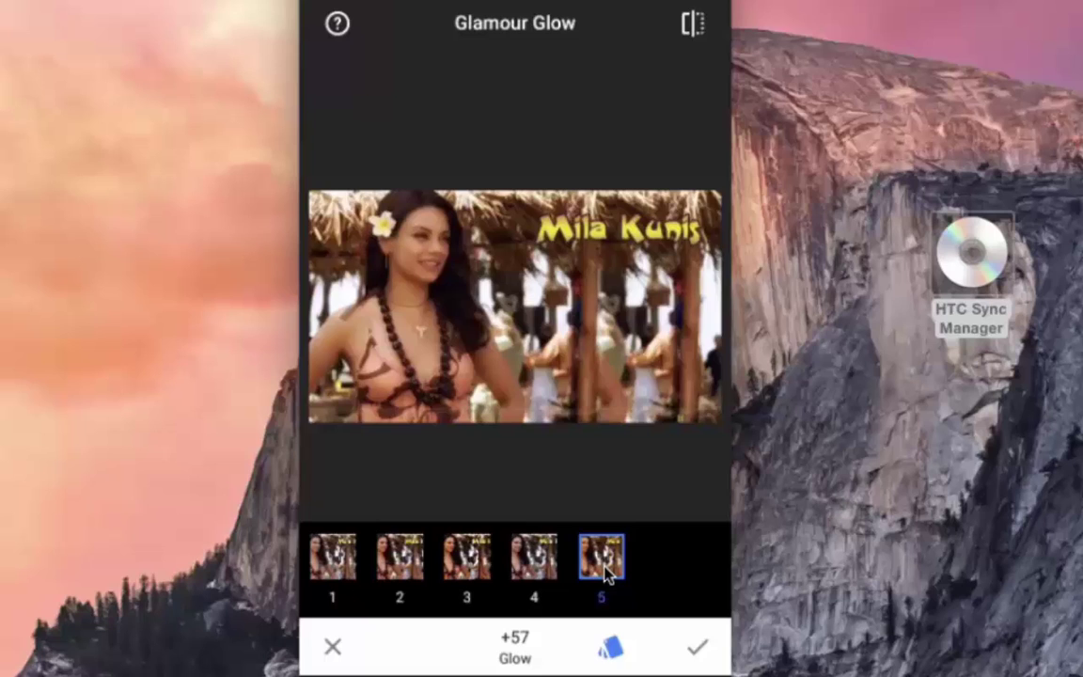
left_click(337, 650)
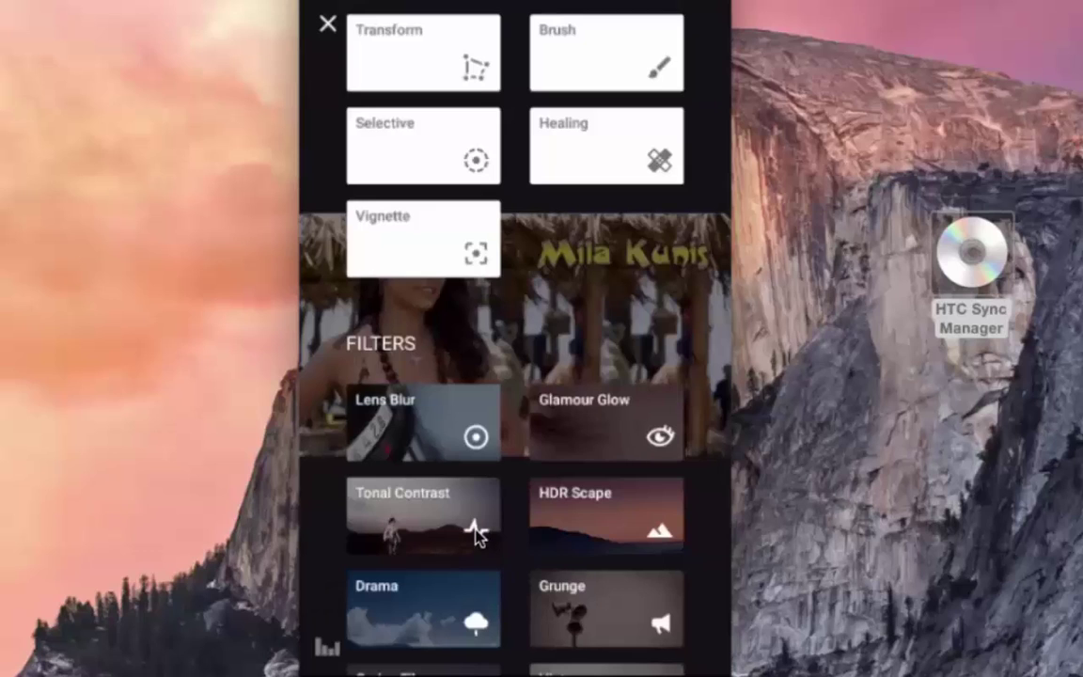
left_click(478, 534)
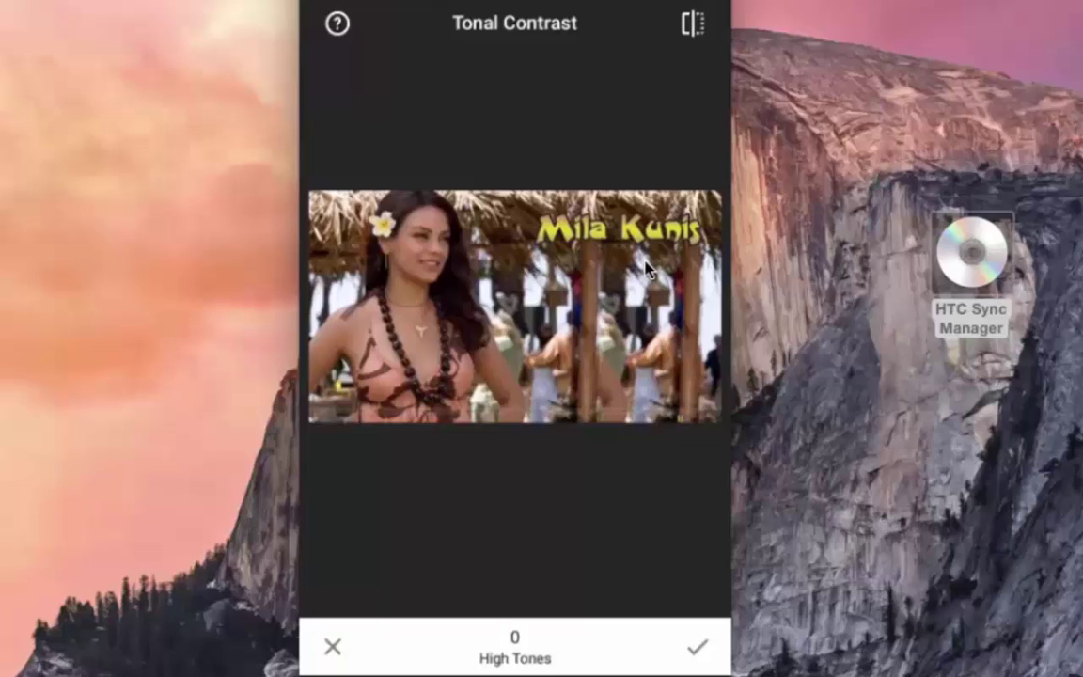
key("Escape")
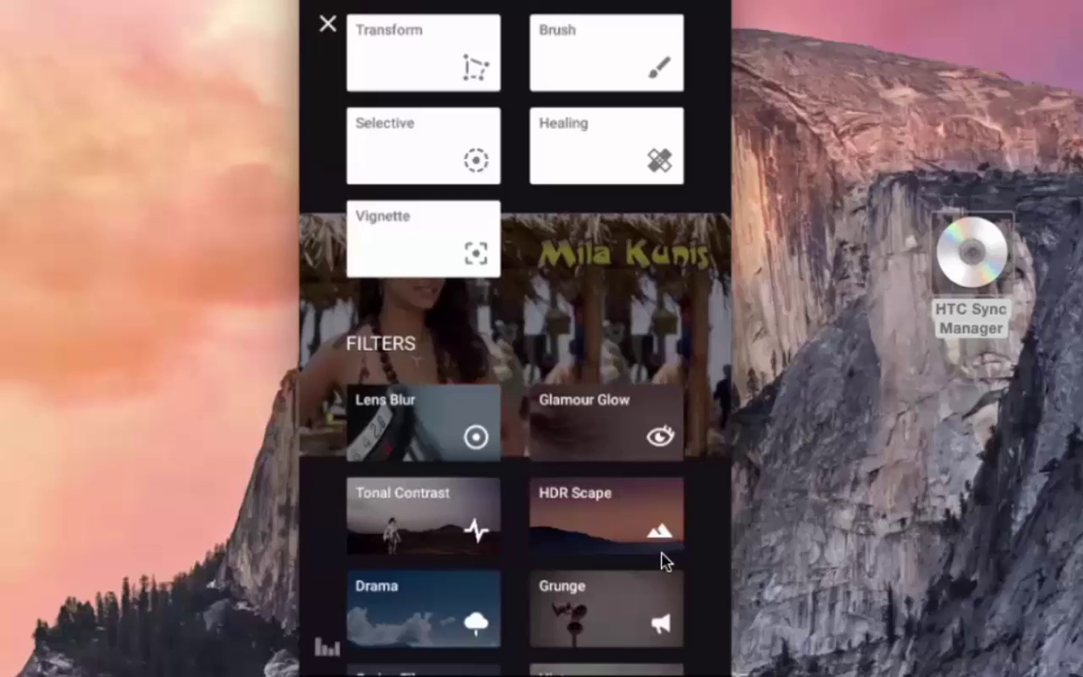
scroll(483, 634, "down", 5)
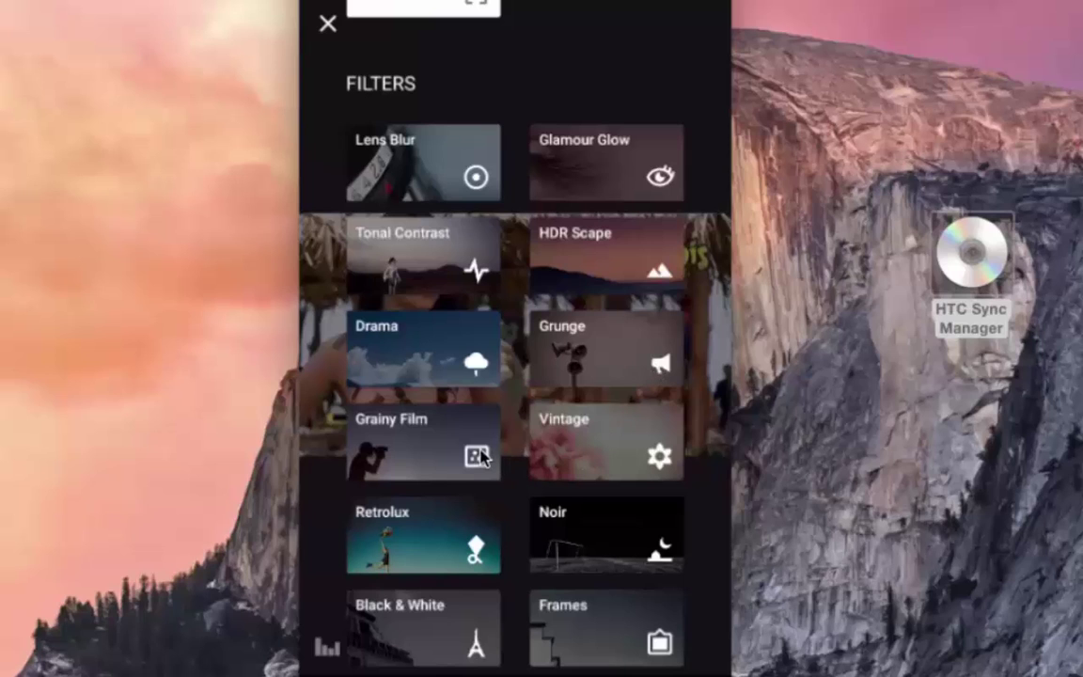
left_click(438, 414)
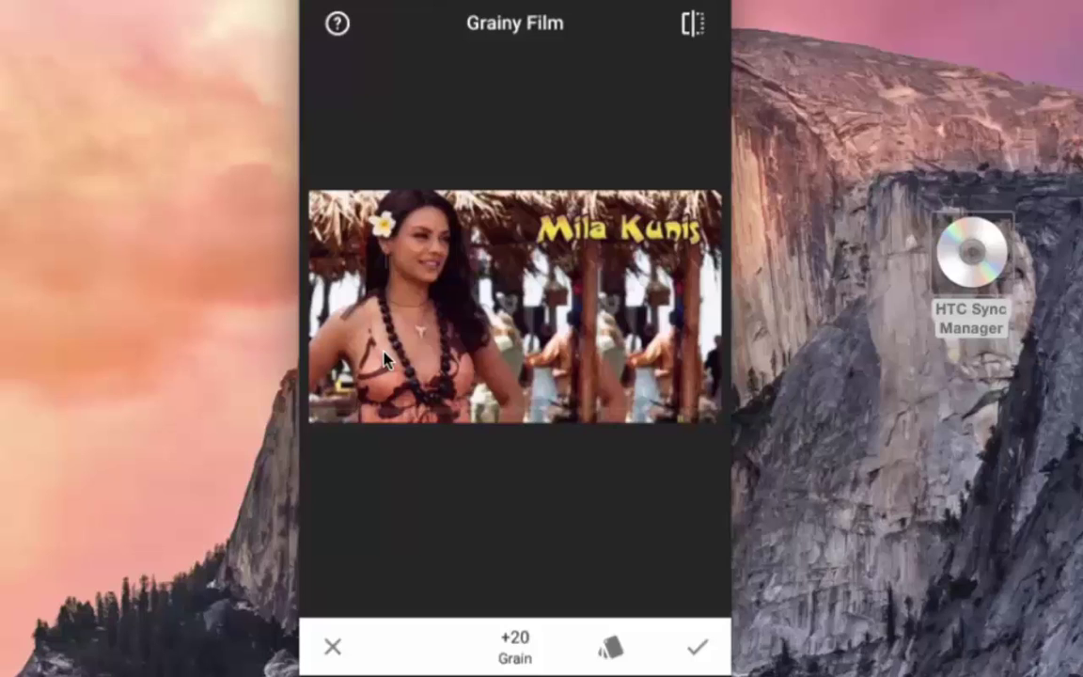
left_click_drag(384, 358, 642, 331)
left_click(333, 647)
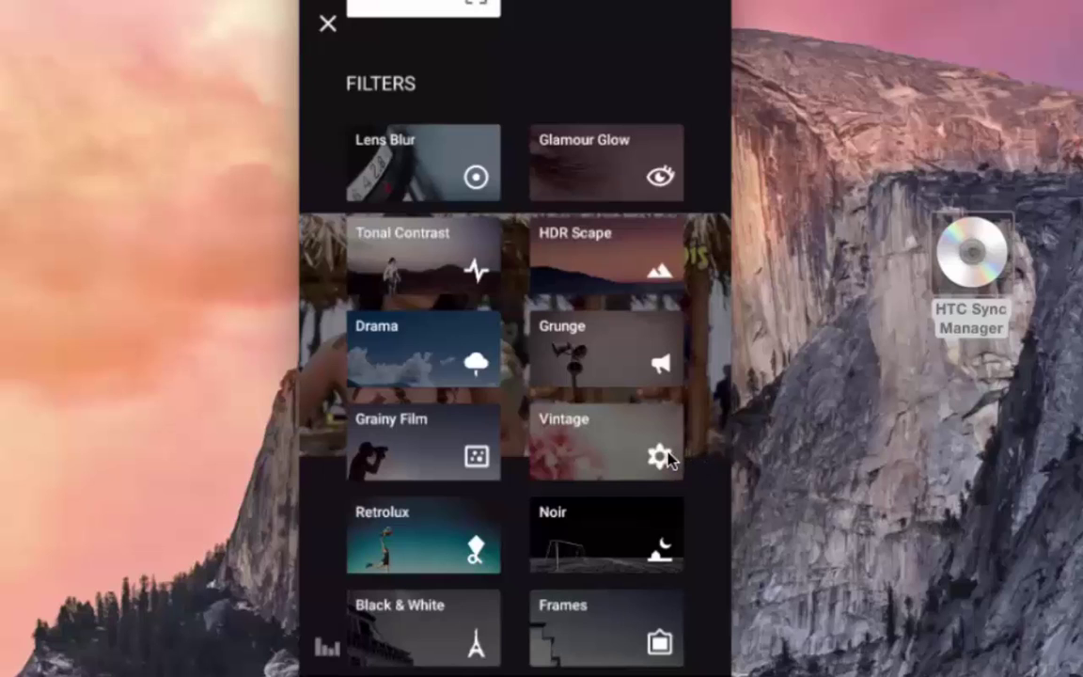
left_click(663, 456)
left_click_drag(667, 454, 564, 325)
left_click(335, 647)
left_click(480, 556)
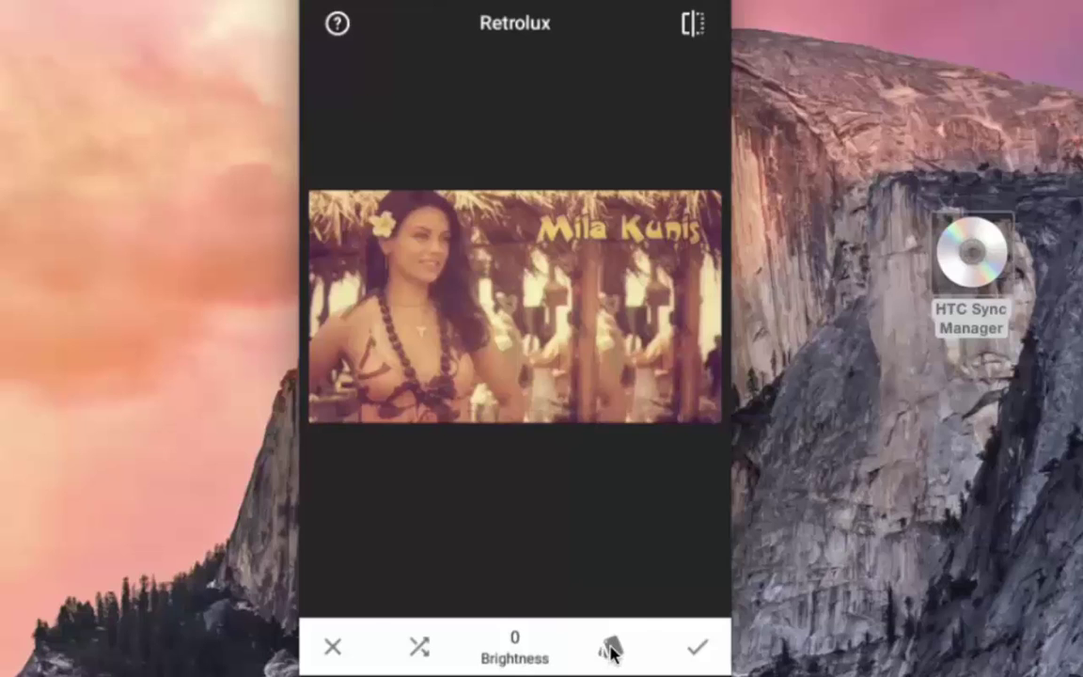
left_click(612, 649)
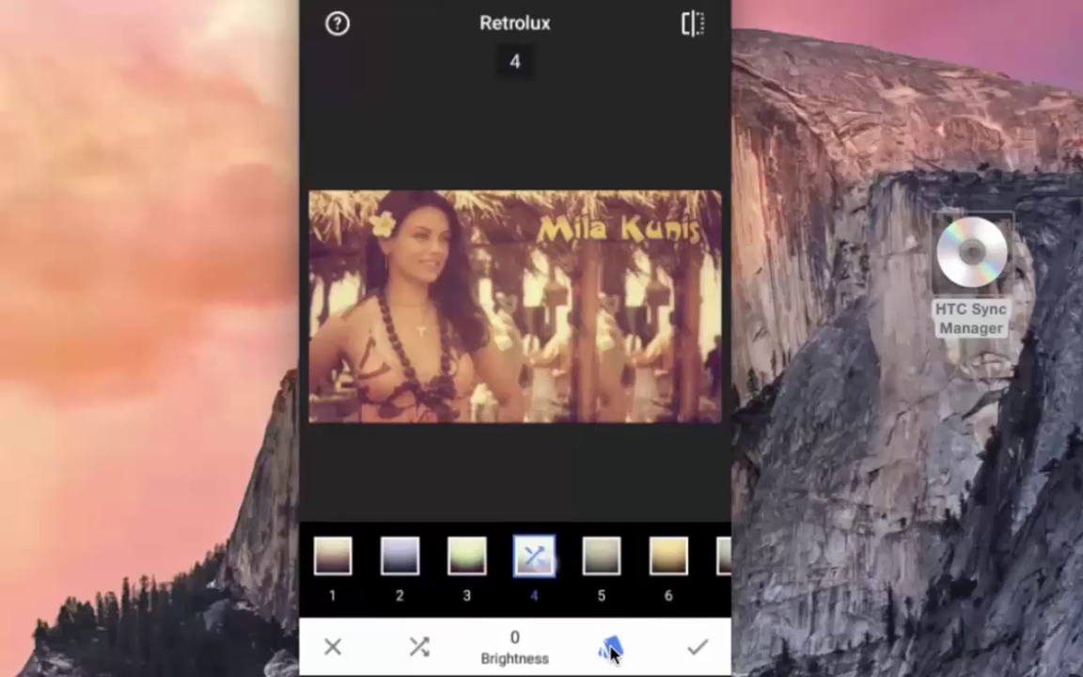
key("Right")
left_click(668, 559)
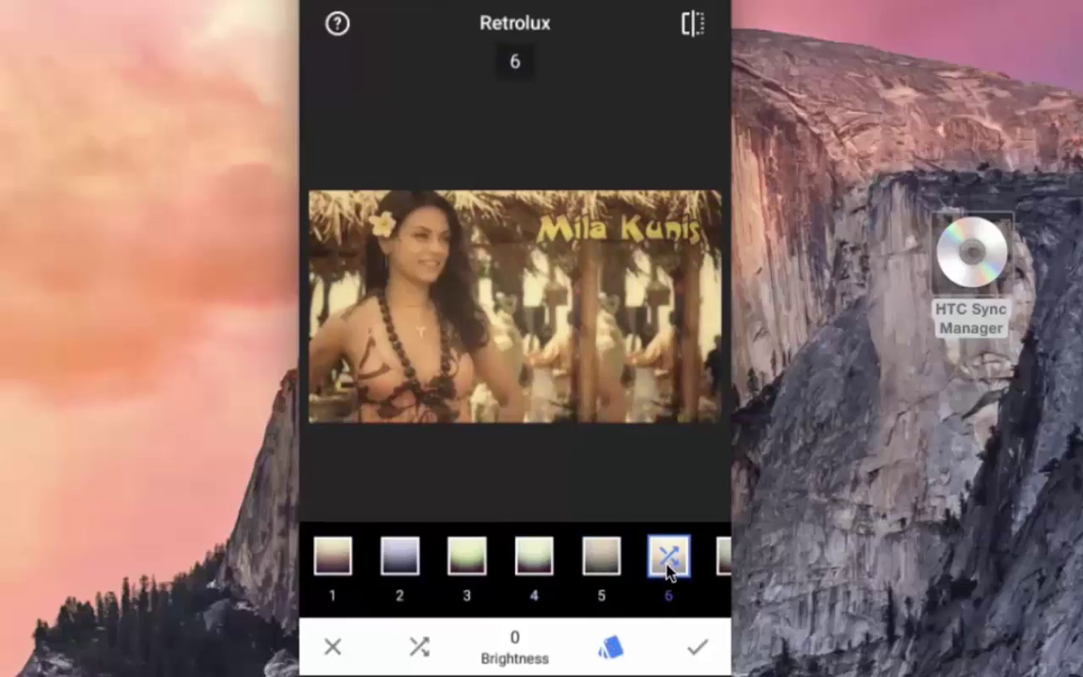
scroll(668, 565, "right", 3)
left_click(649, 560)
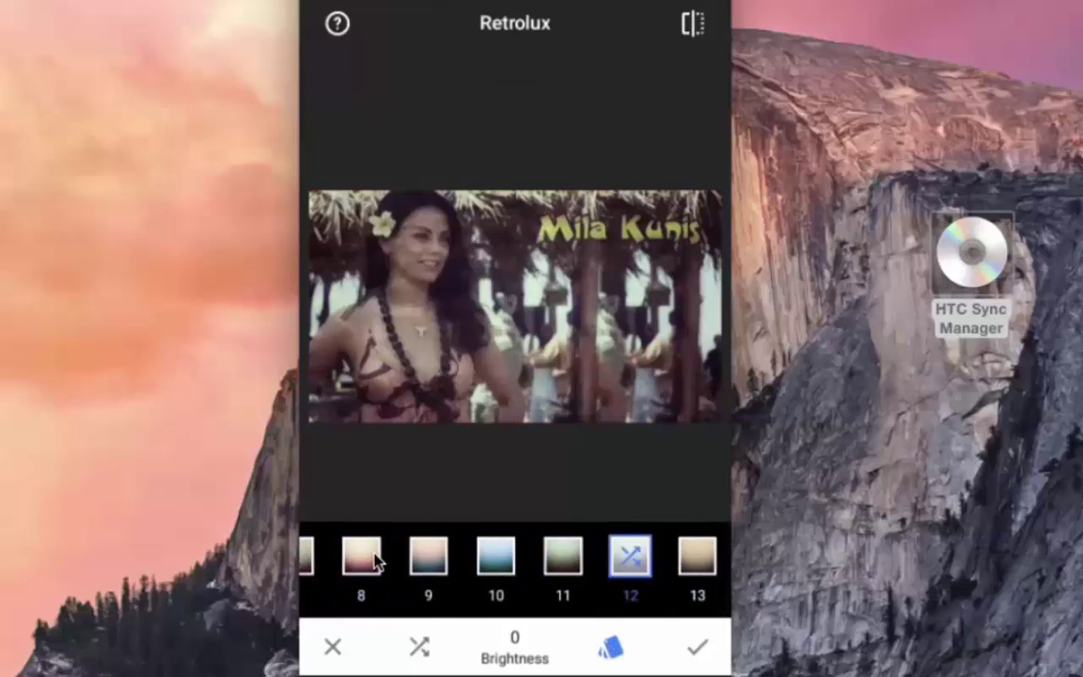
left_click(375, 561)
left_click(332, 649)
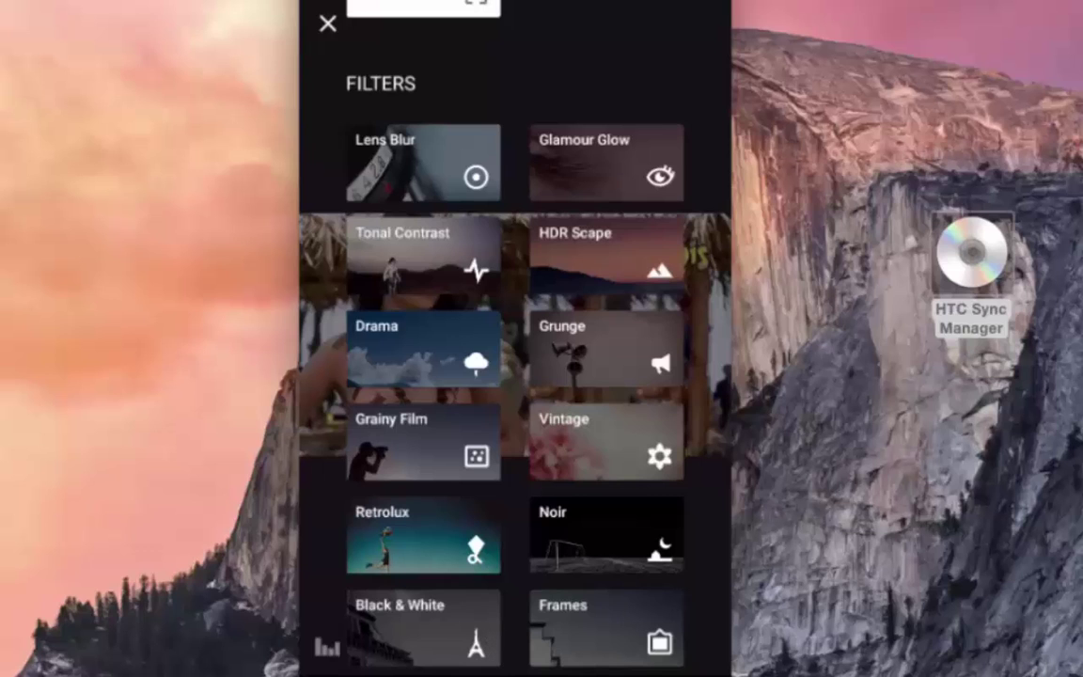
Step: Try frame styles 4 and 6, then apply the thin white frame style 9
left_click(670, 652)
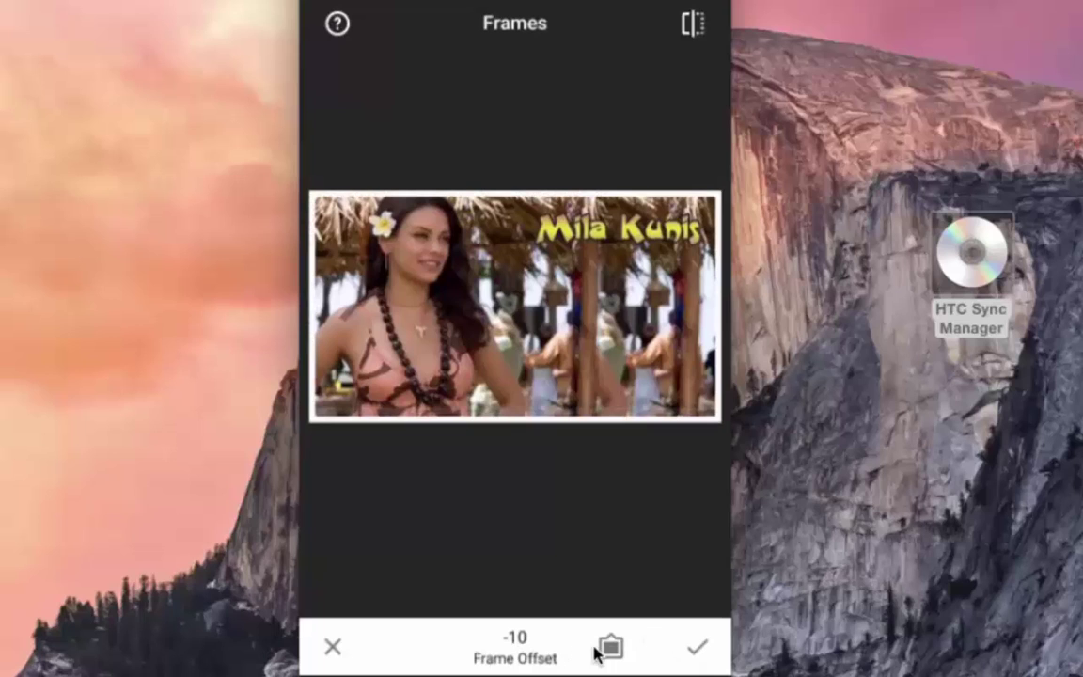
left_click(602, 648)
left_click(537, 564)
left_click(668, 561)
left_click(611, 560)
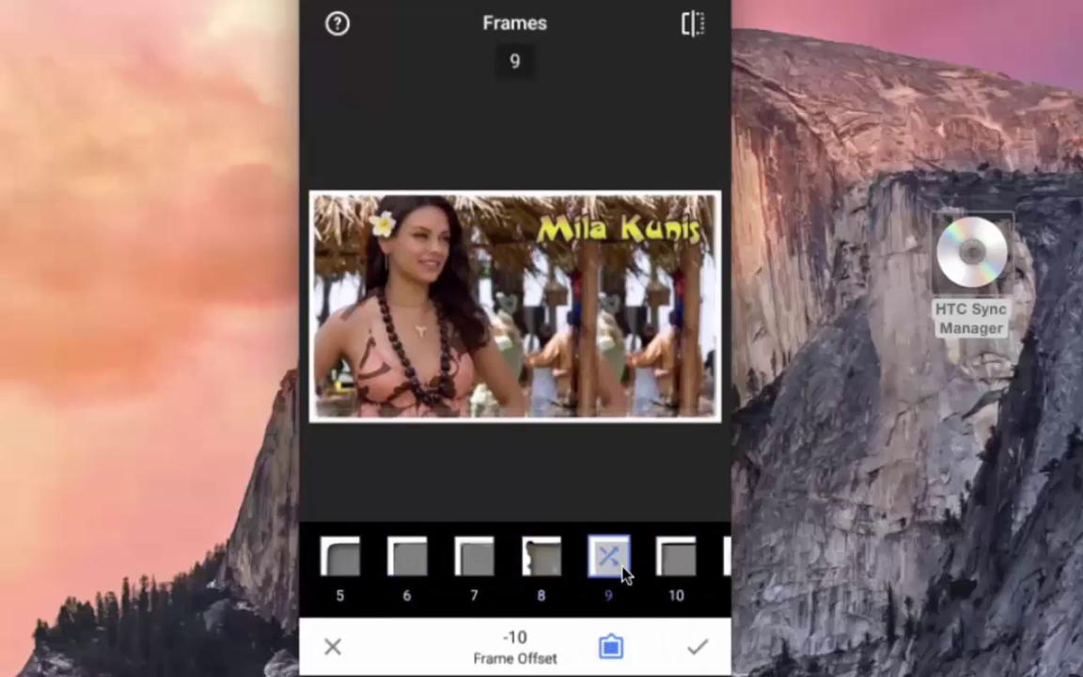
left_click(697, 649)
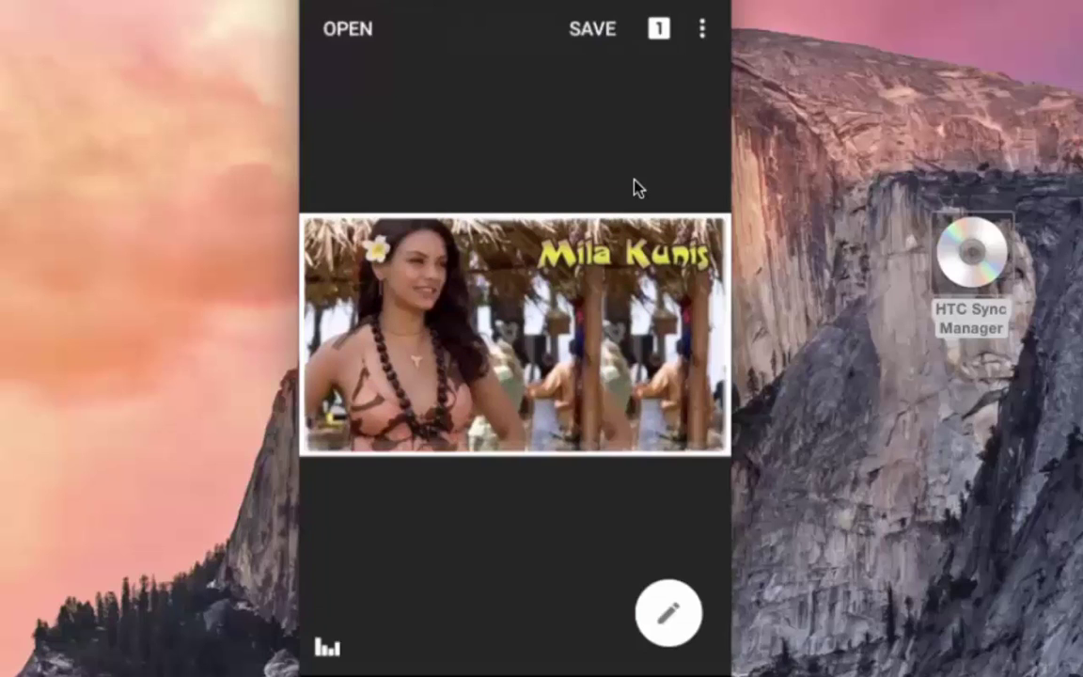
Step: Save the framed beach-hut portrait and bring up the Share with sheet
left_click(590, 32)
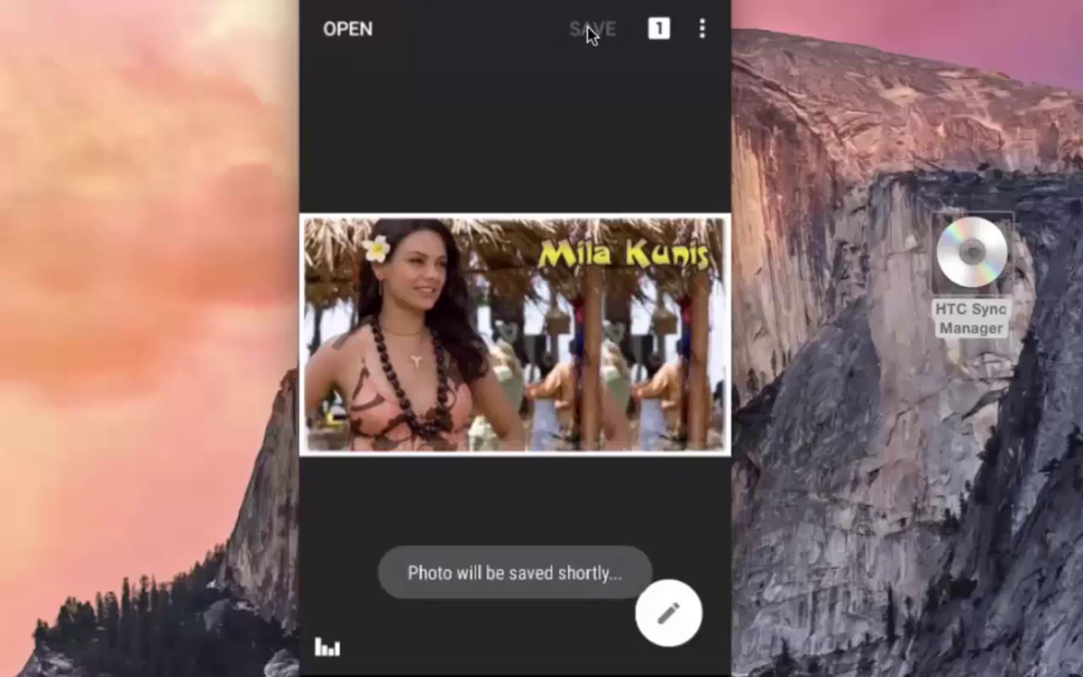
left_click(703, 32)
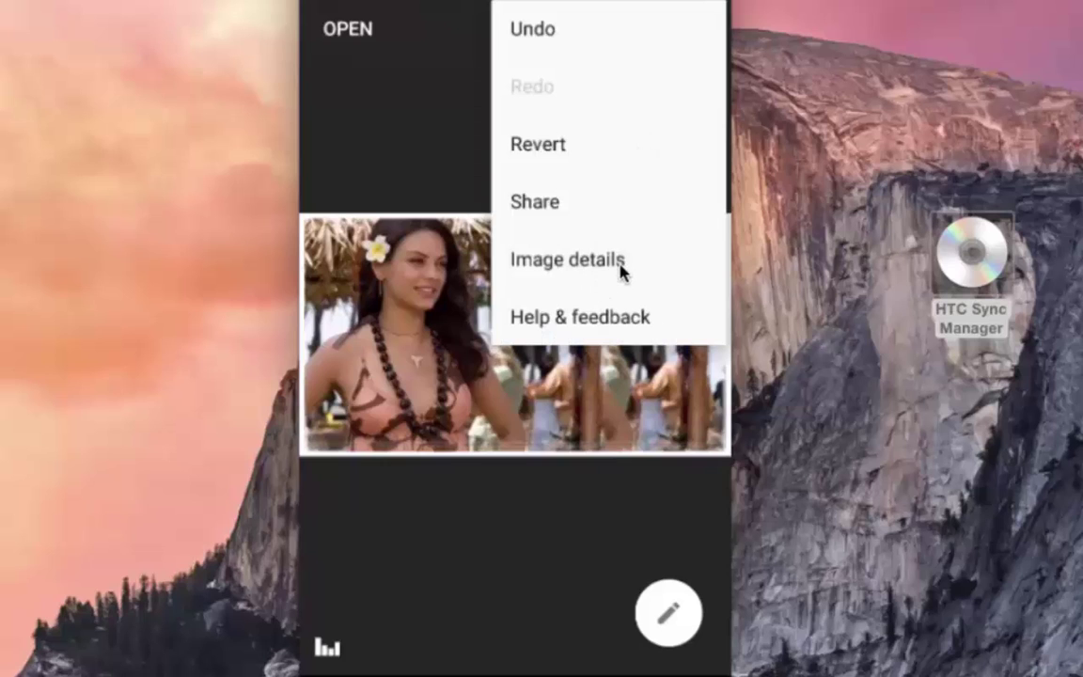
left_click(540, 203)
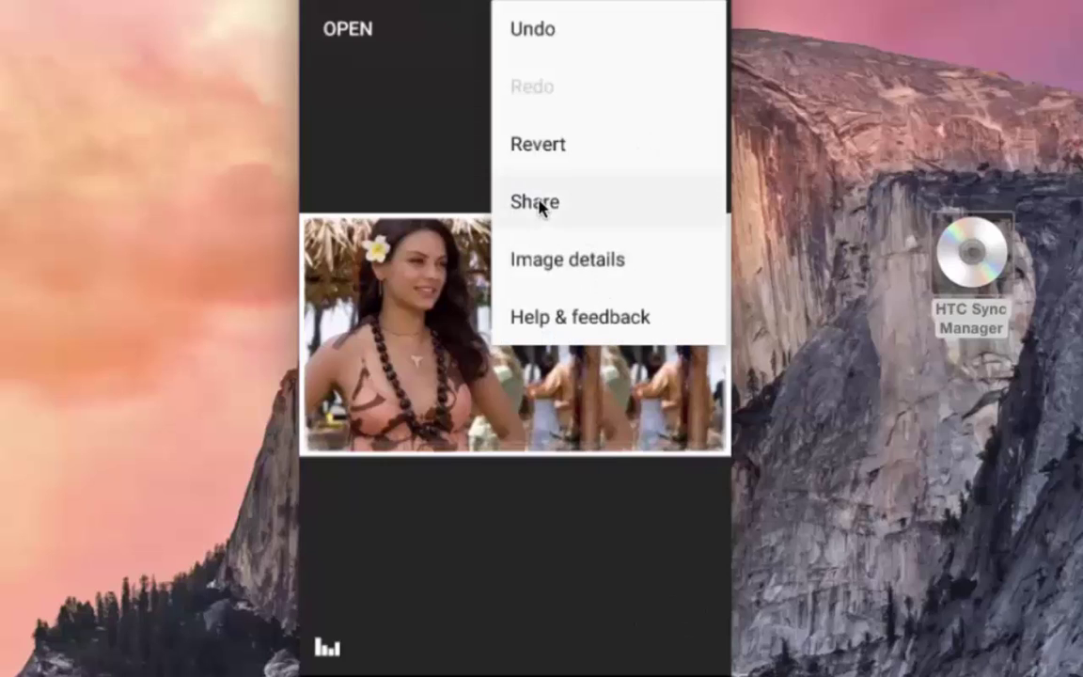